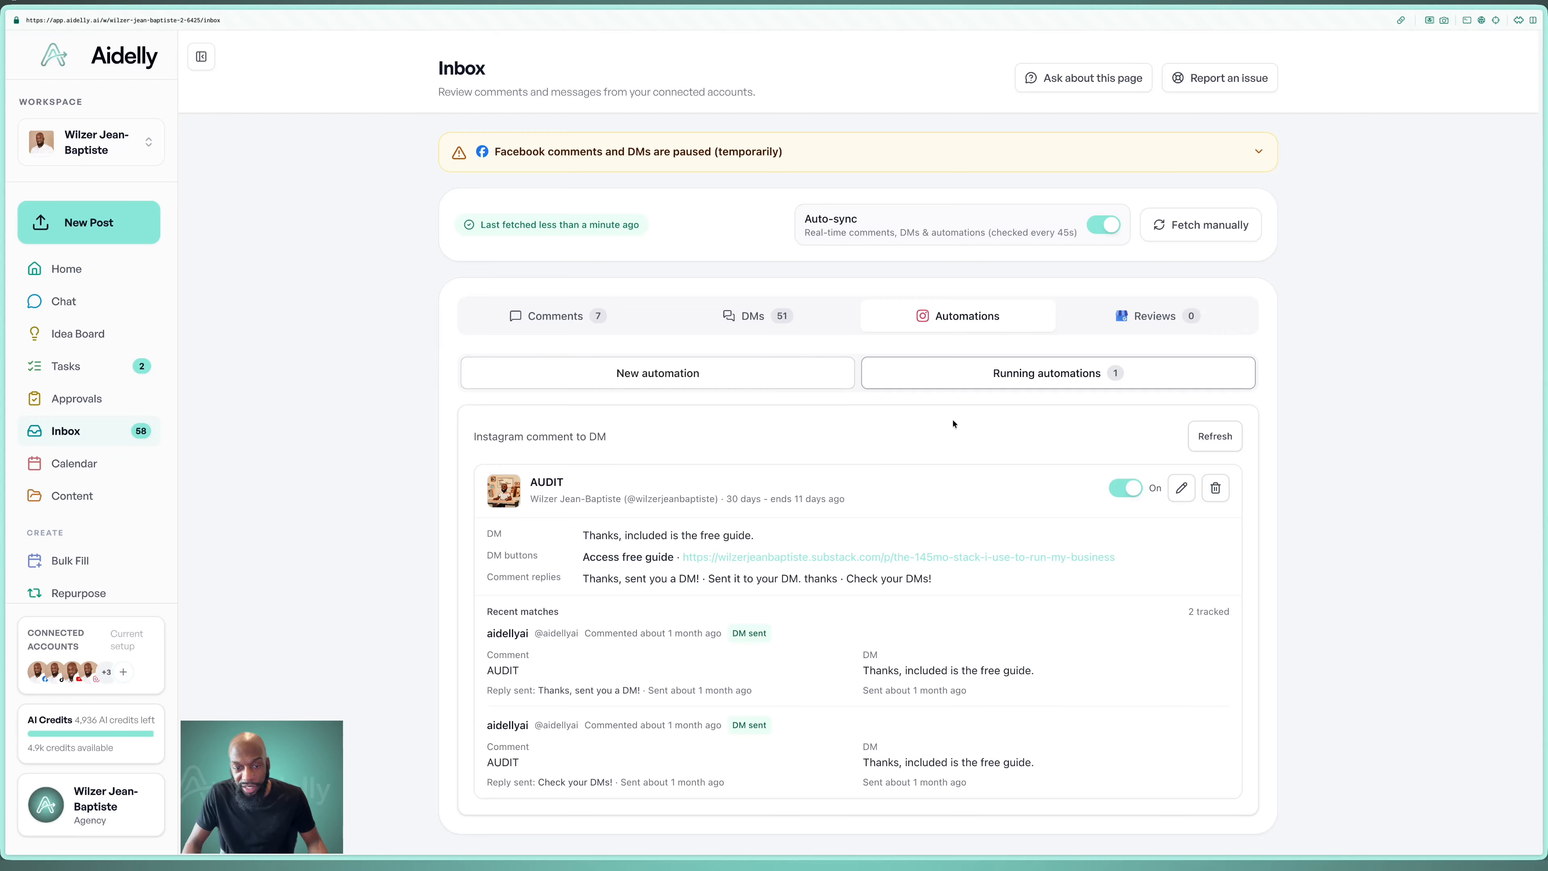
Review the running AUDIT automation, including its keyword, DM text, DM buttons and comment replies
scroll(953, 423, "down", 2)
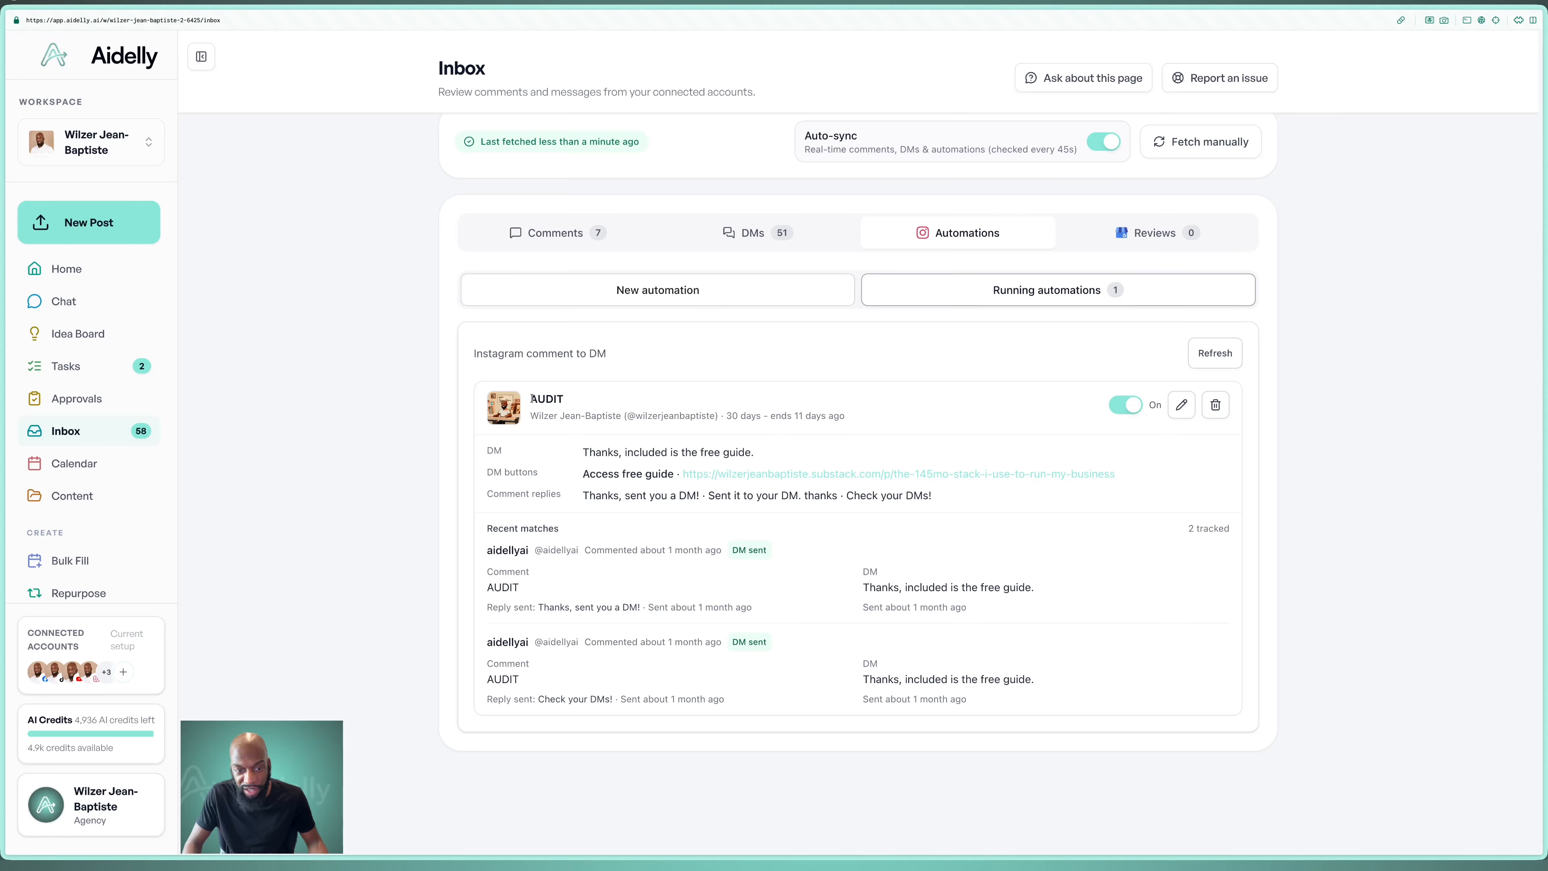
left_click_drag(530, 398, 564, 399)
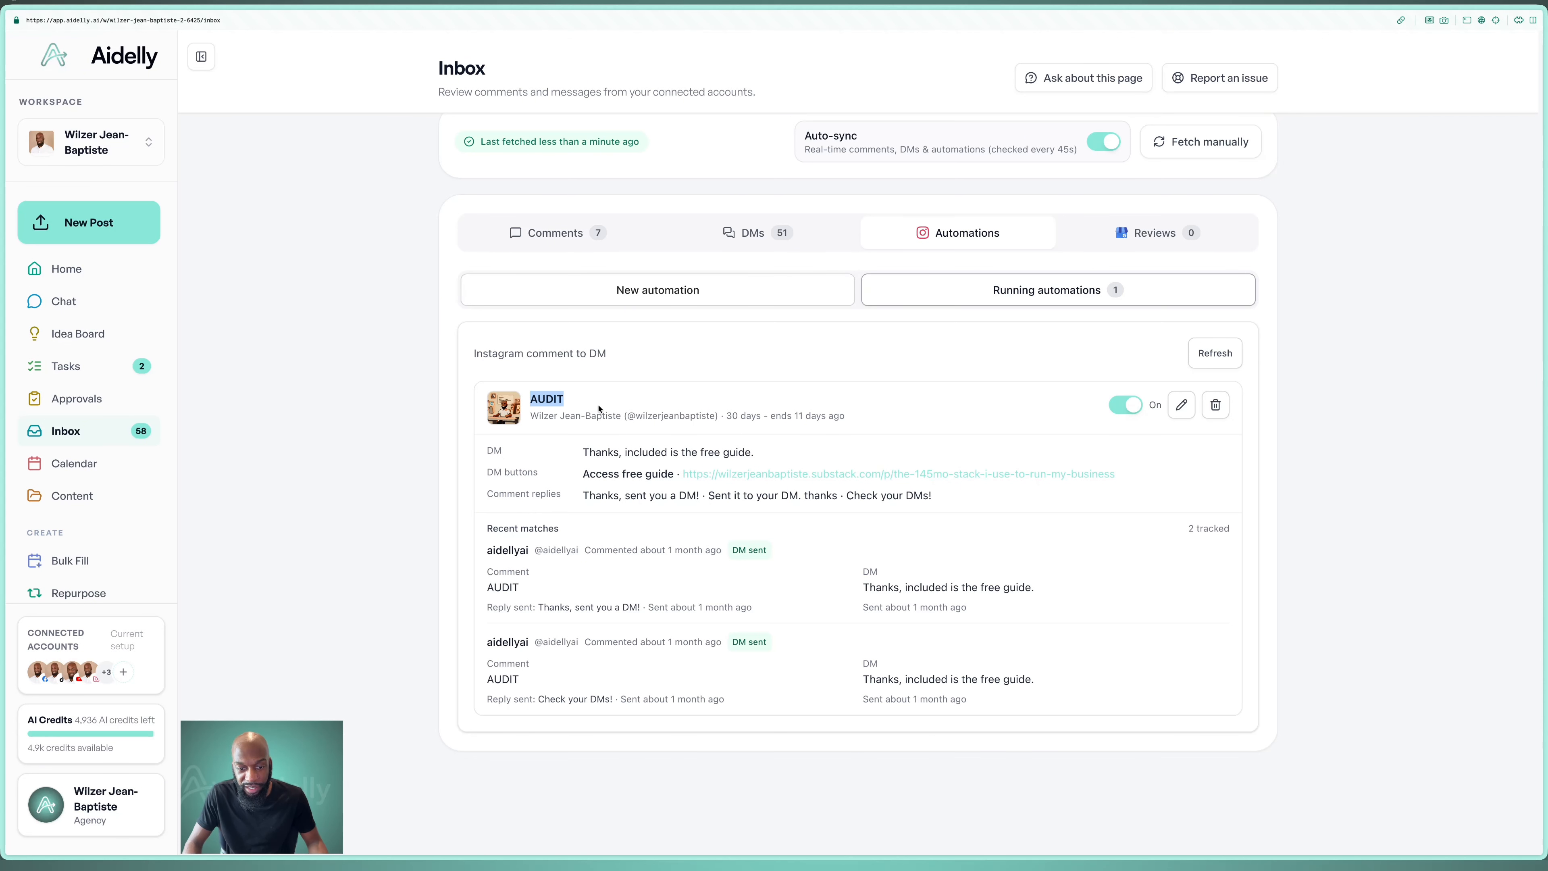
left_click(598, 409)
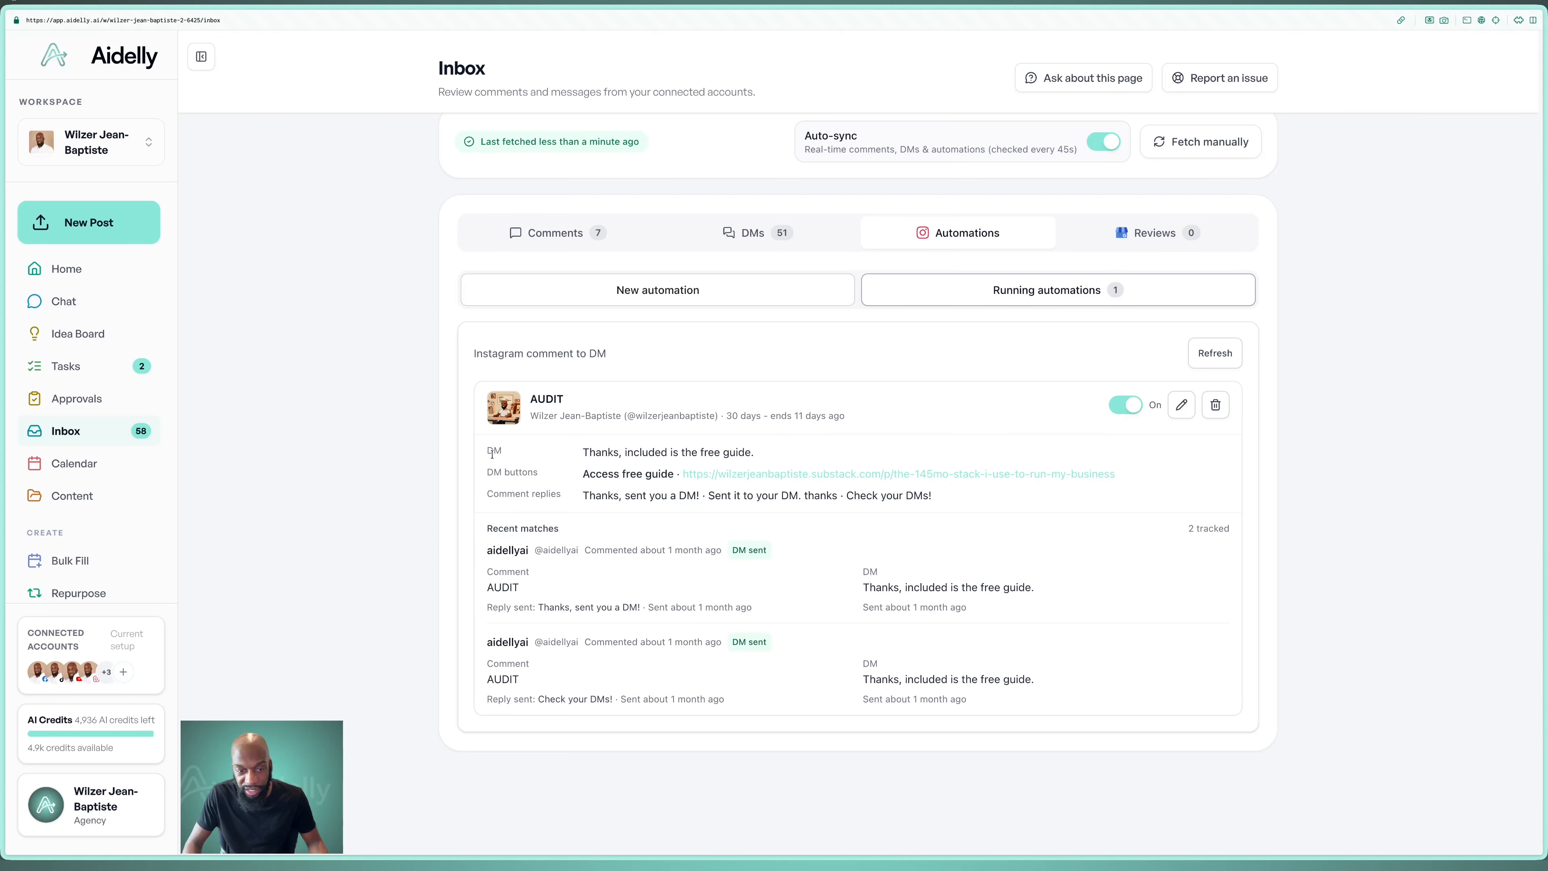
left_click_drag(489, 449, 642, 475)
left_click_drag(487, 489, 614, 505)
left_click(615, 504)
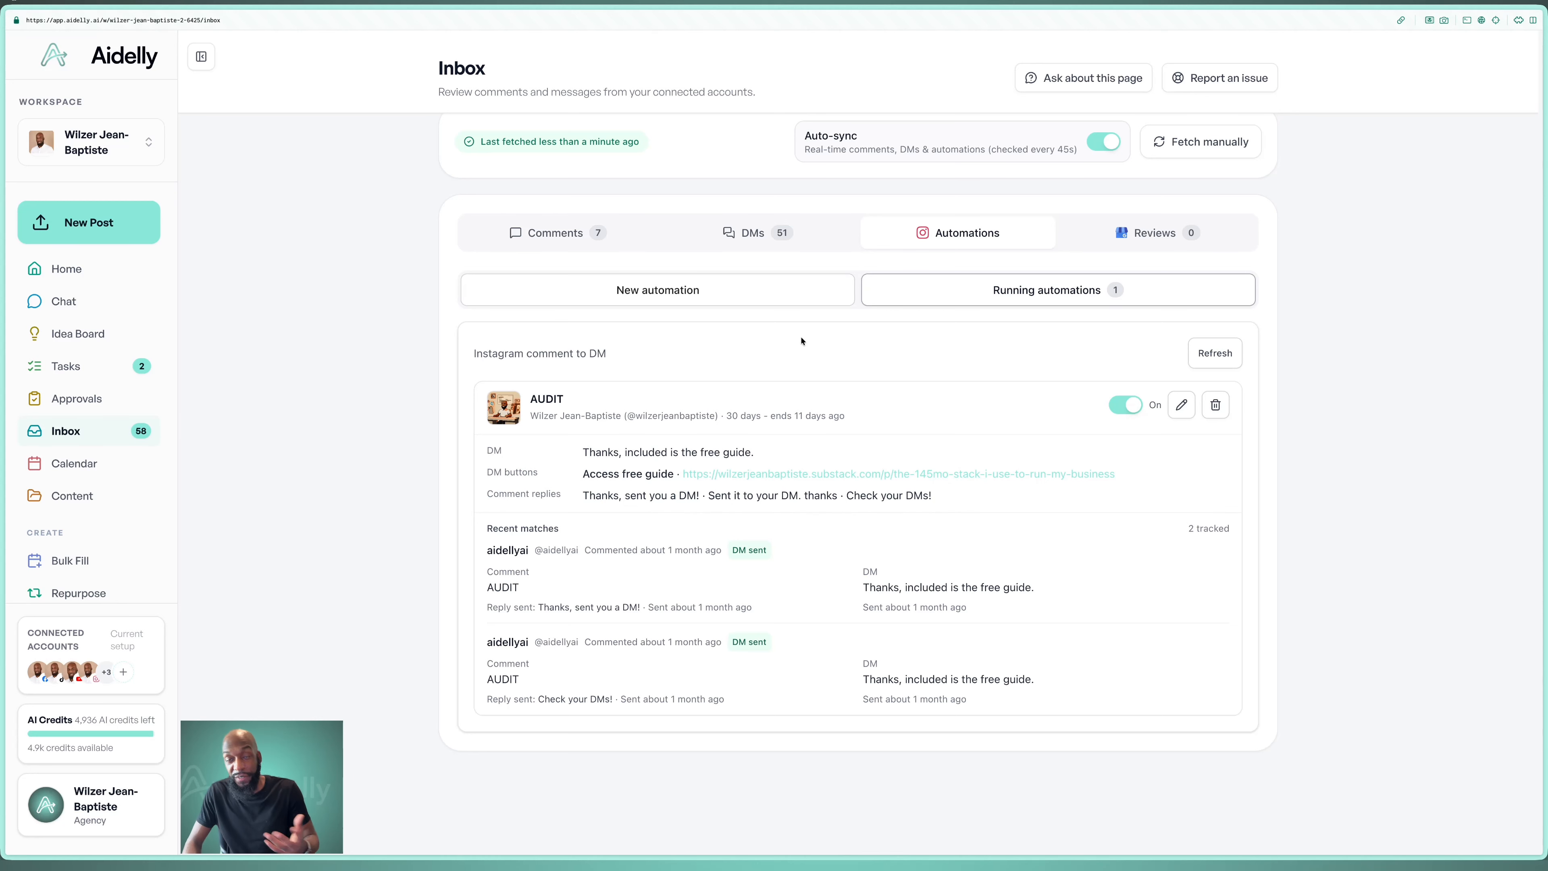
Start a new automation and assign it to the workspace owner's personal Instagram account
left_click(803, 287)
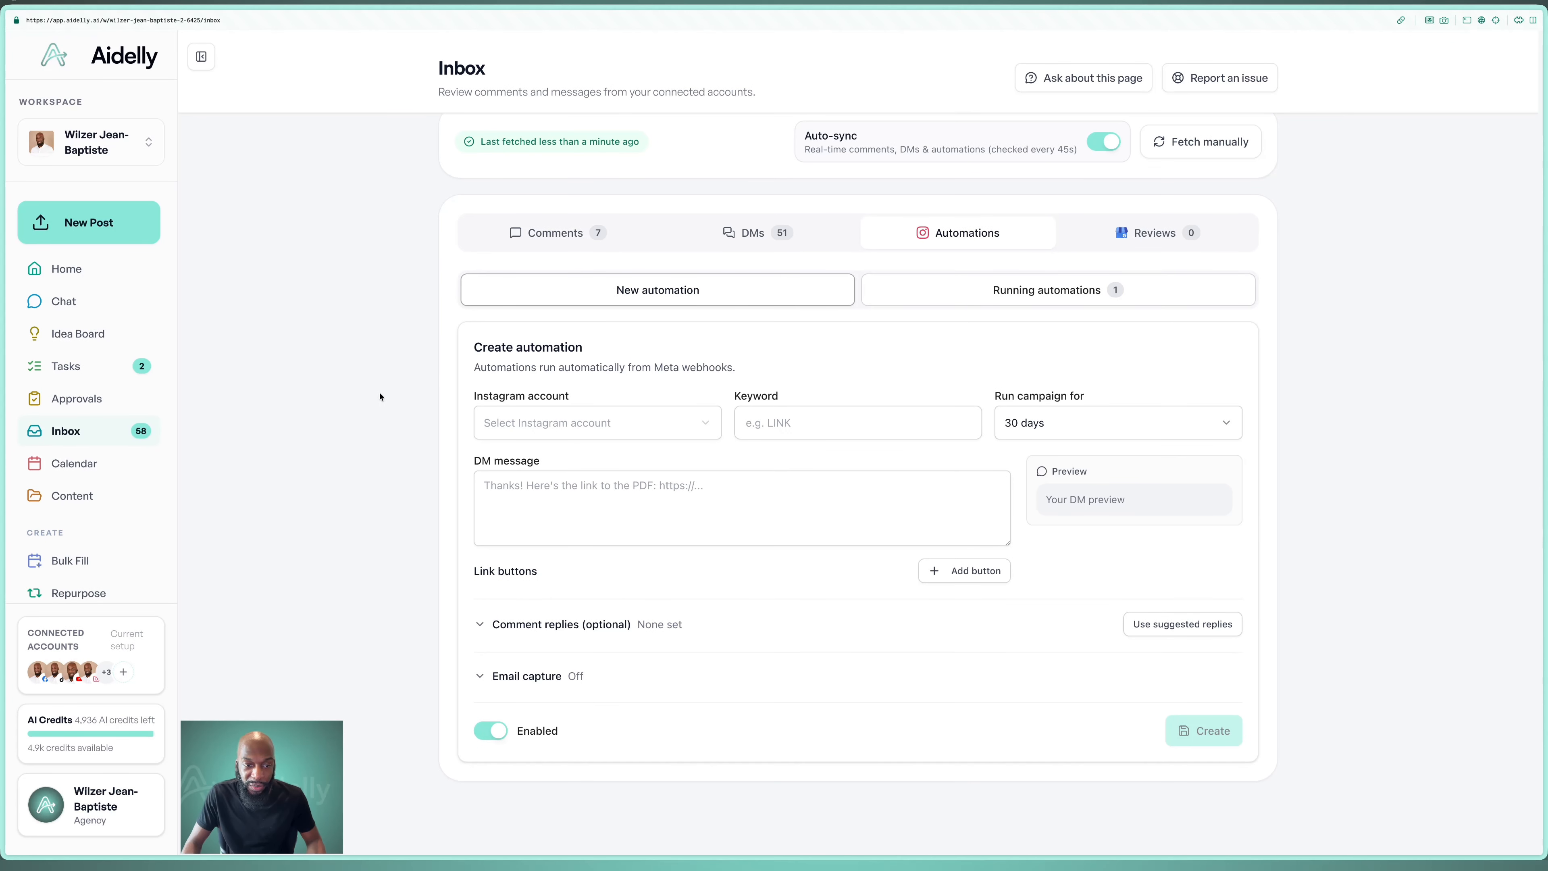
left_click(584, 422)
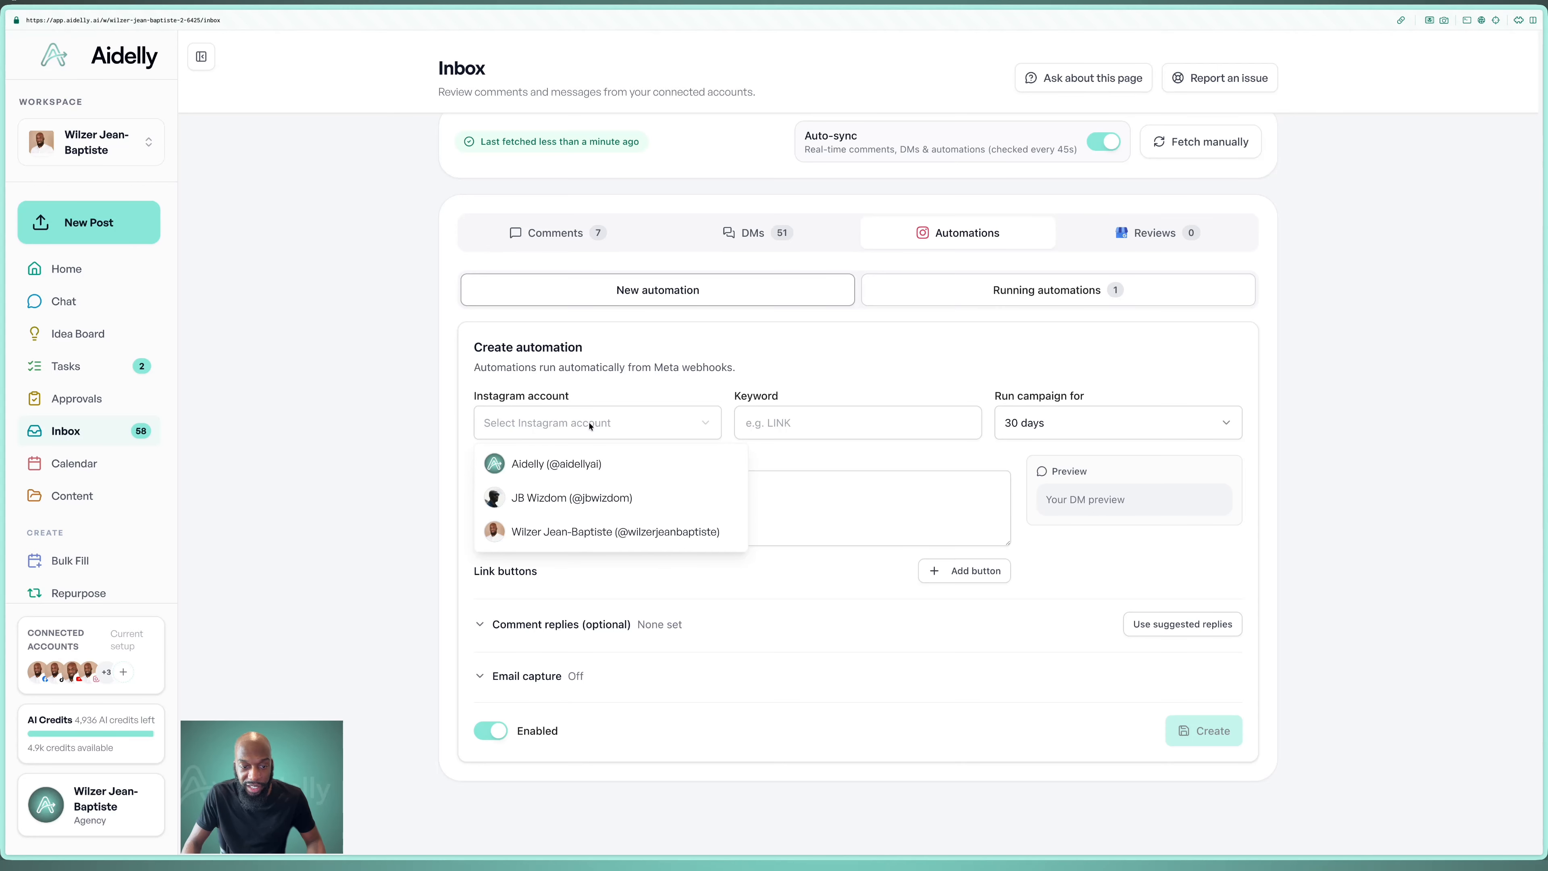
left_click(572, 533)
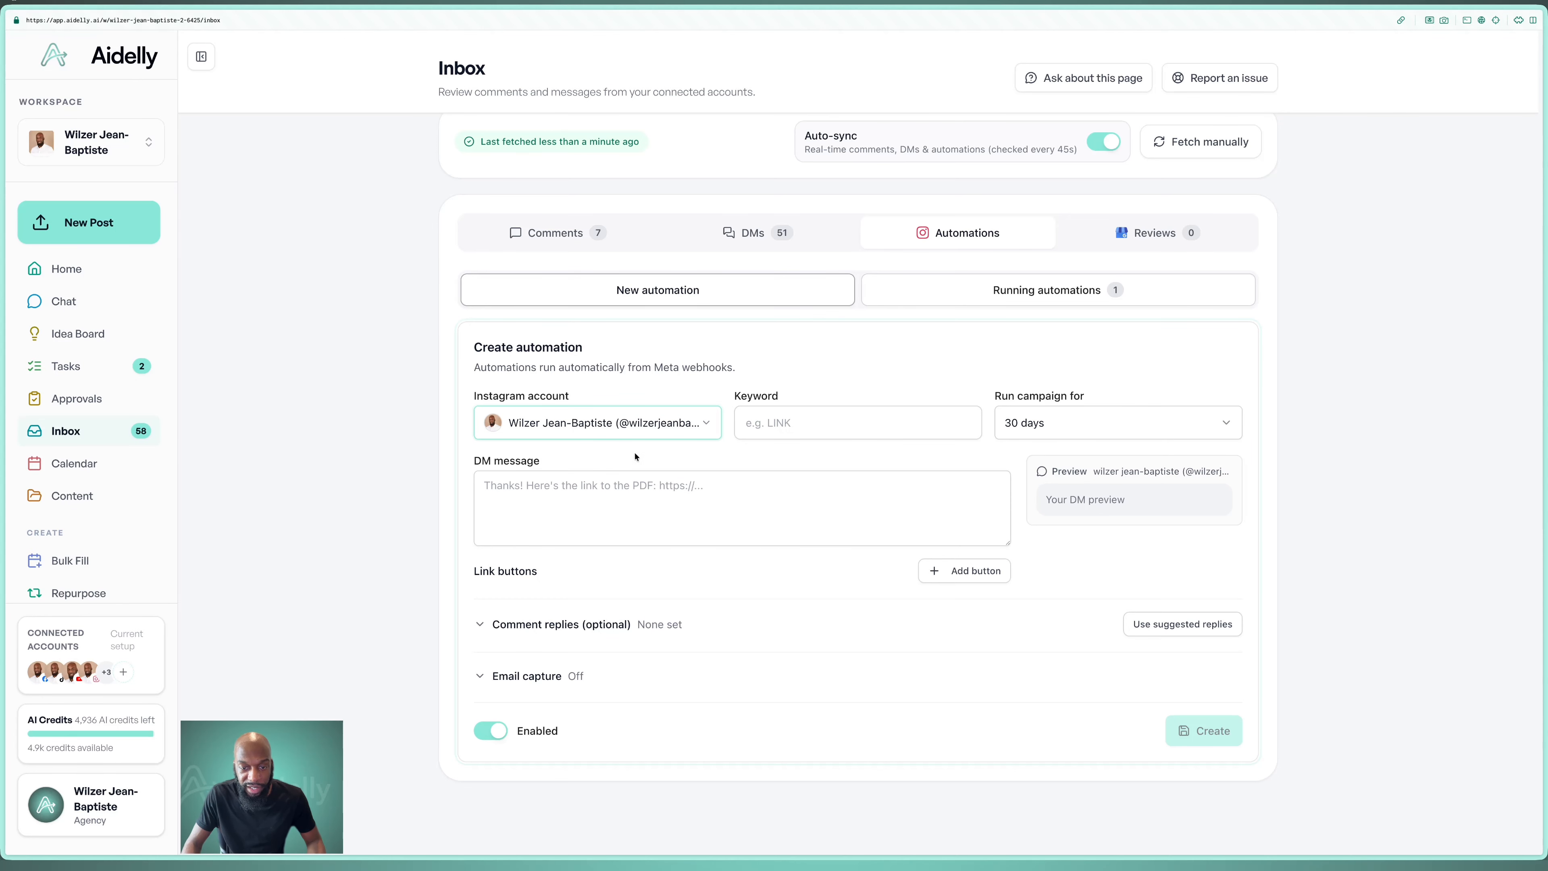
Set the automation's trigger keyword to DEMO and run the campaign for 30 days
left_click(800, 417)
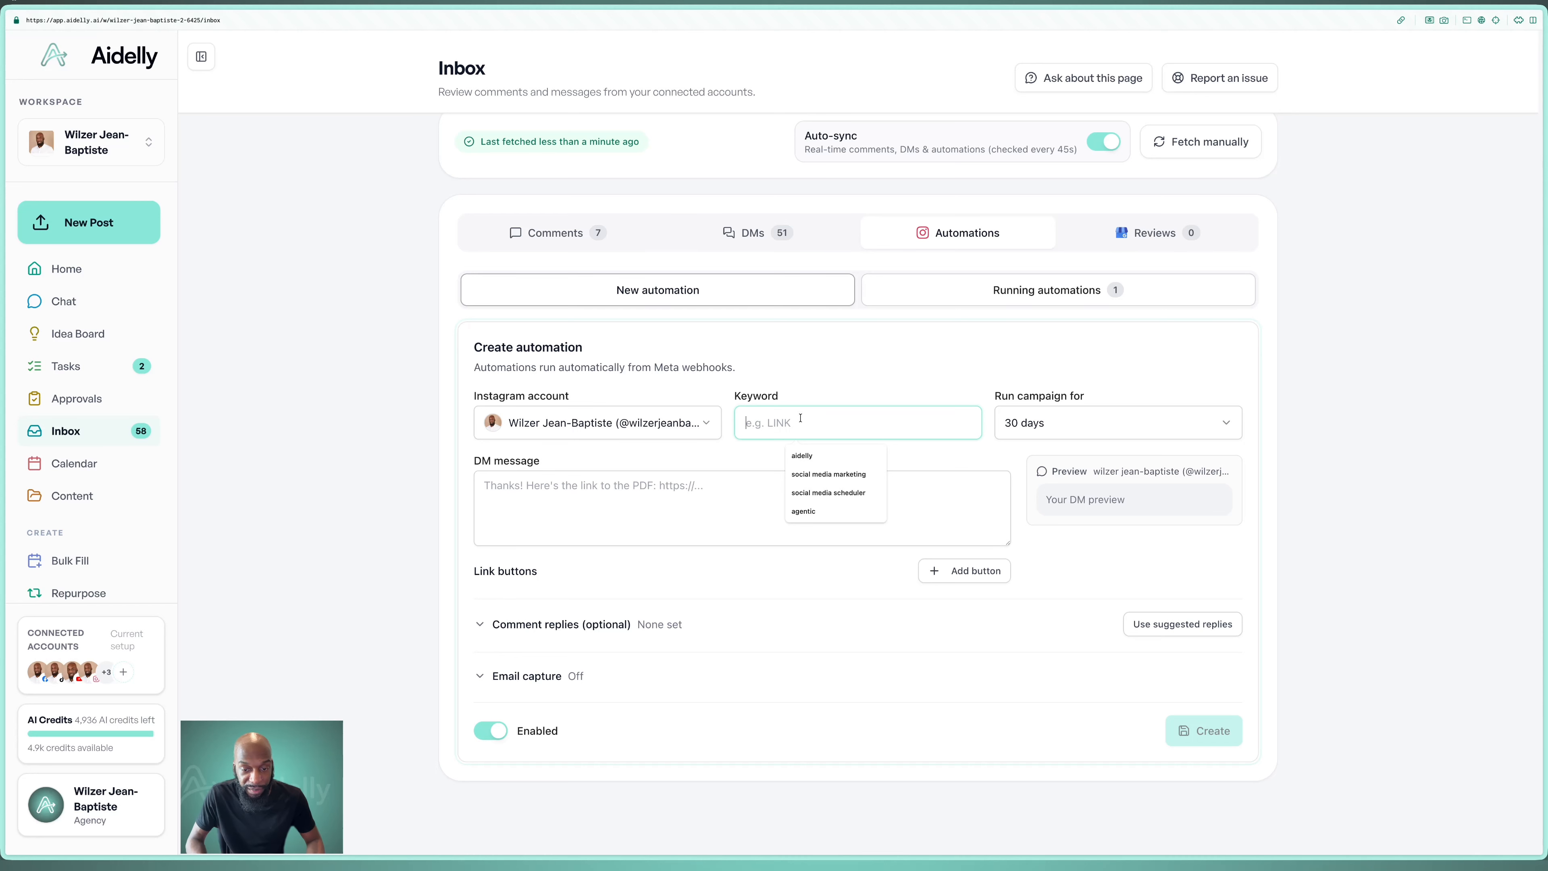
type("DEMO")
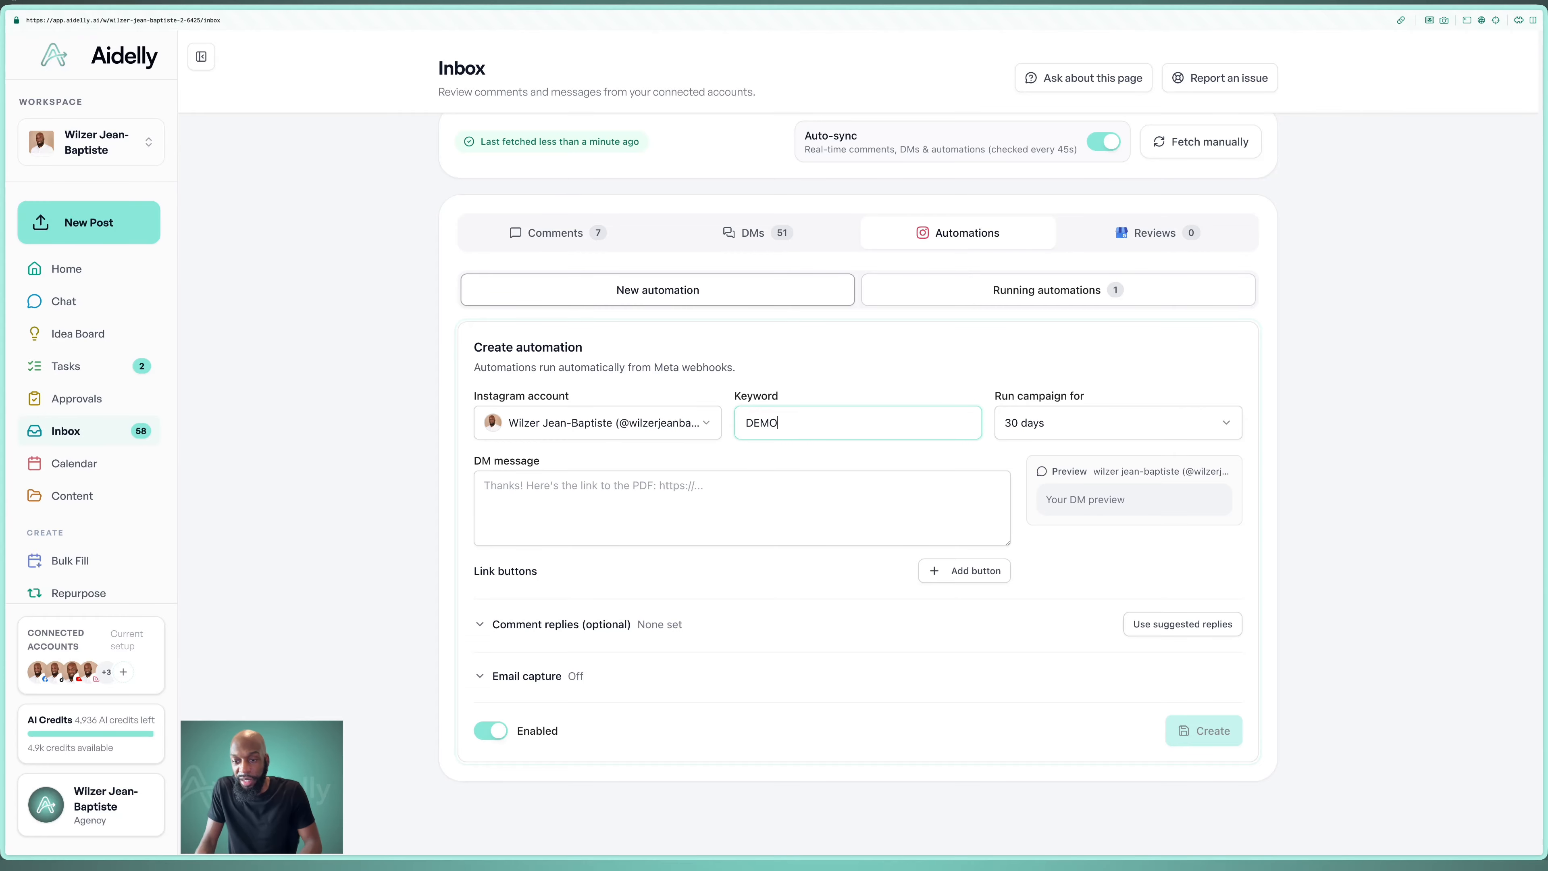
left_click(1142, 423)
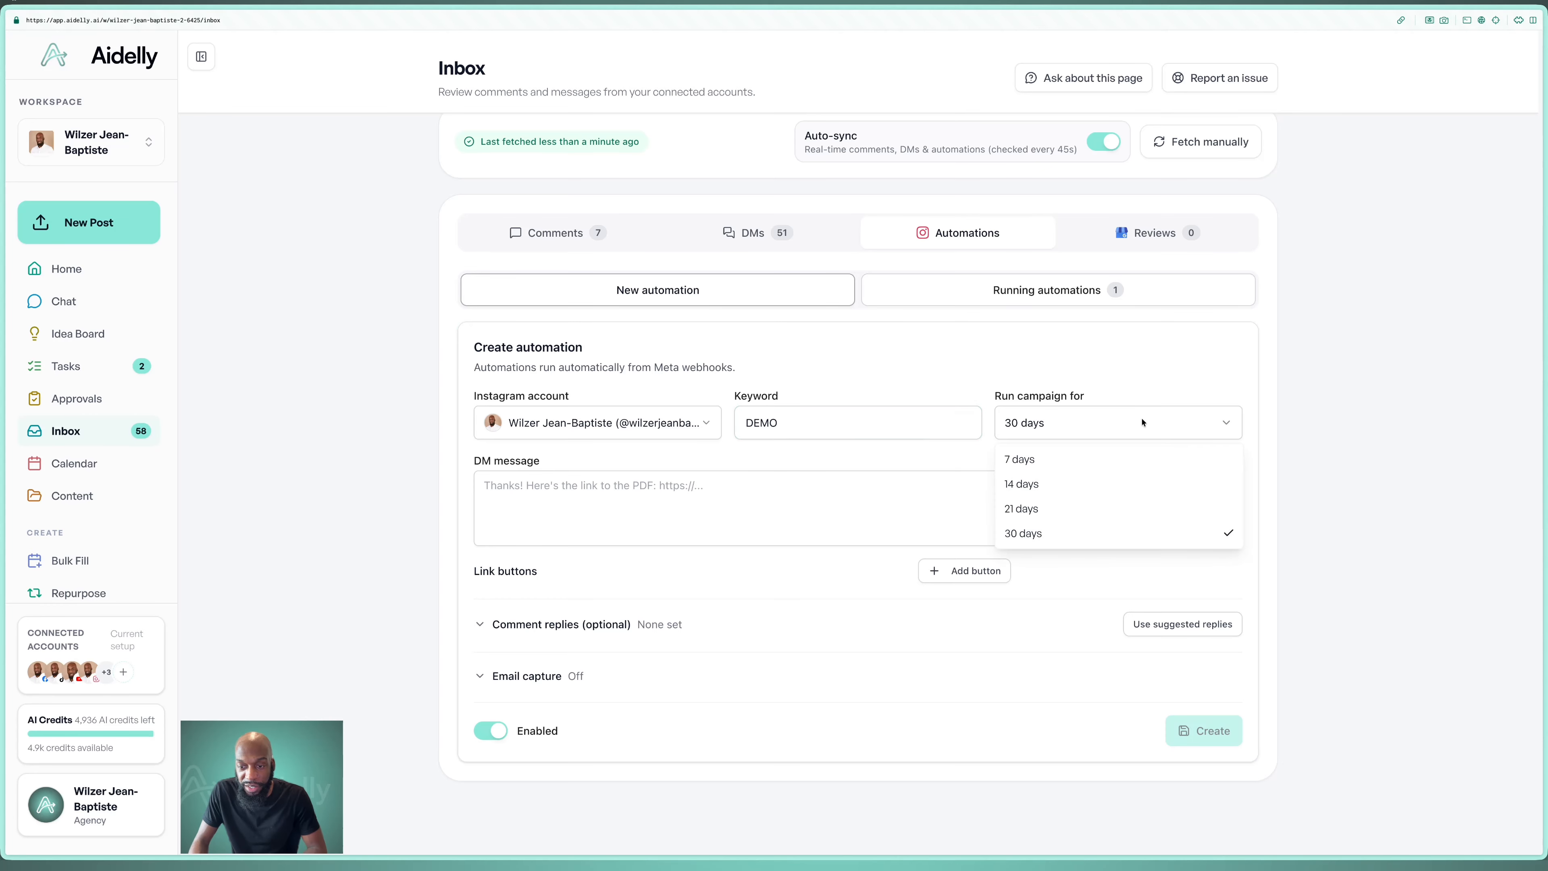
left_click(1024, 534)
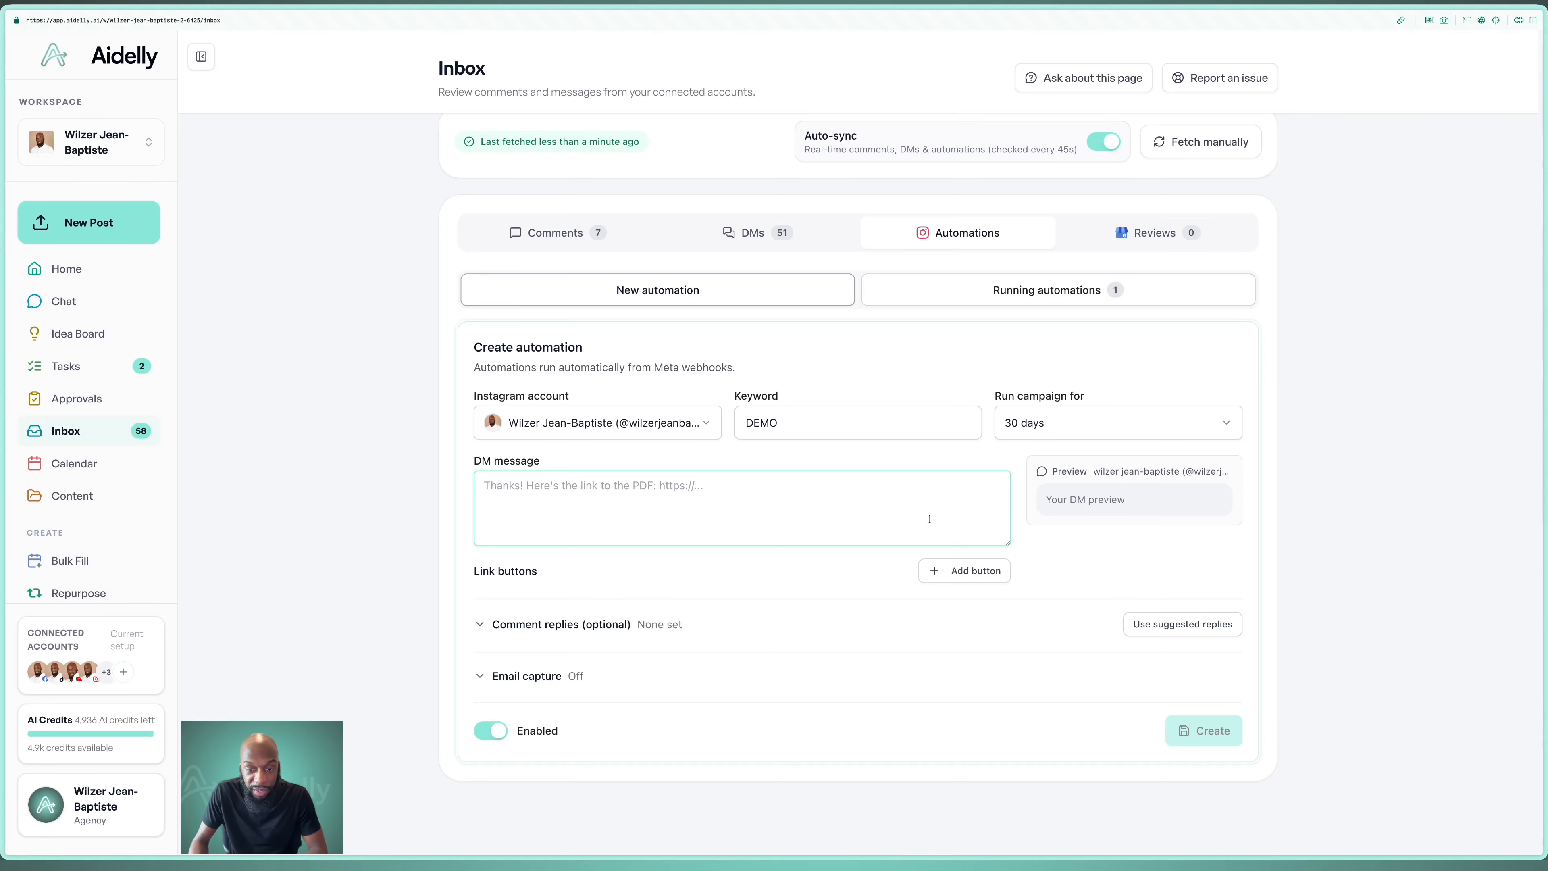
left_click_drag(797, 413, 730, 422)
left_click(802, 474)
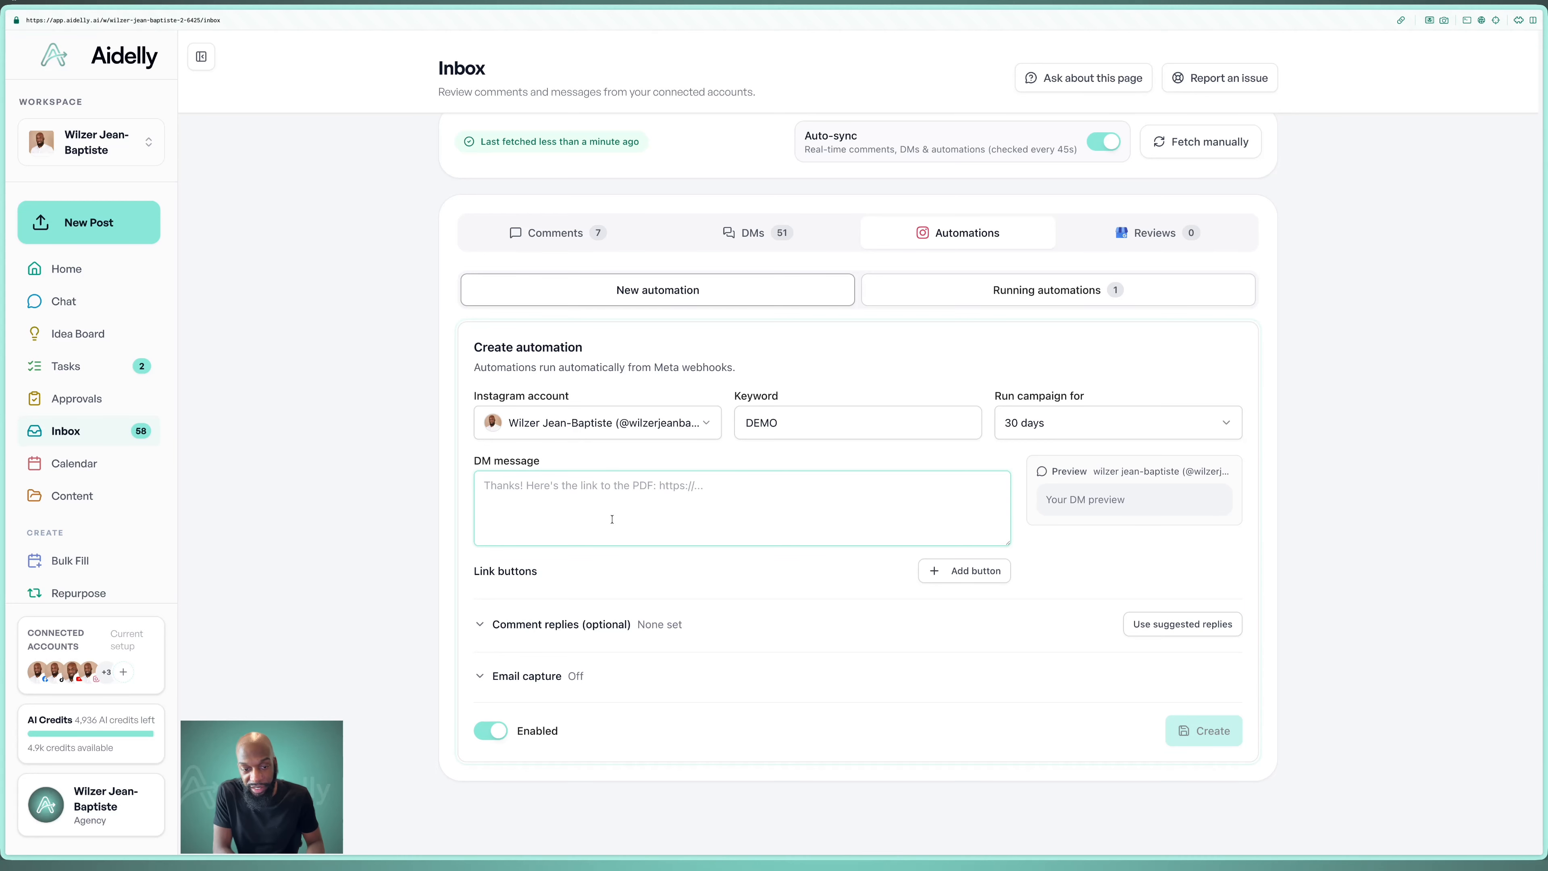
type("Thanks, here is")
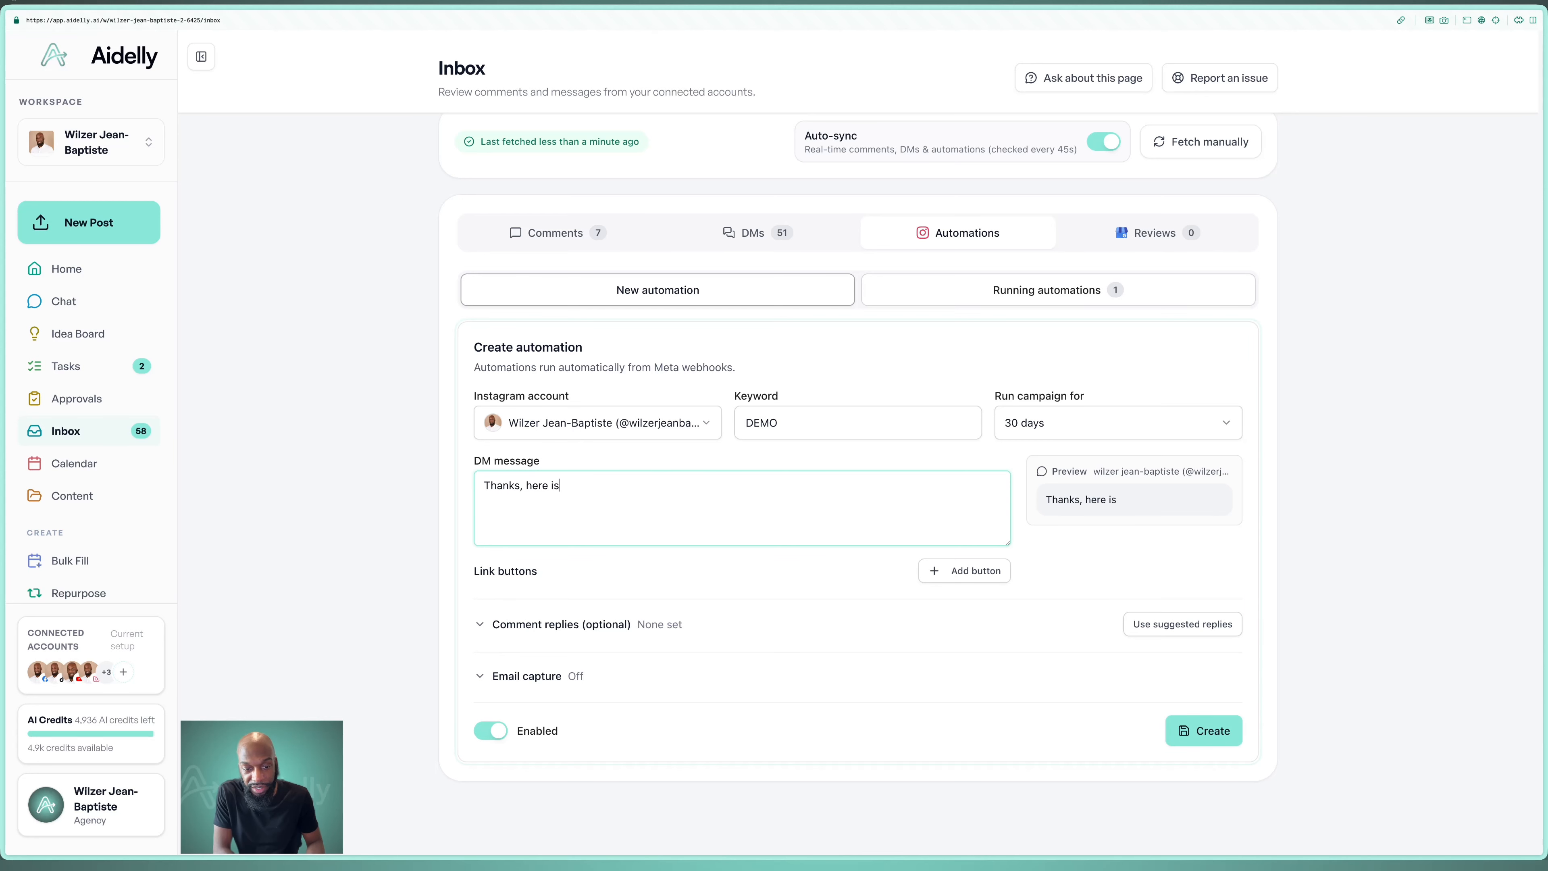
type(" the demo link -")
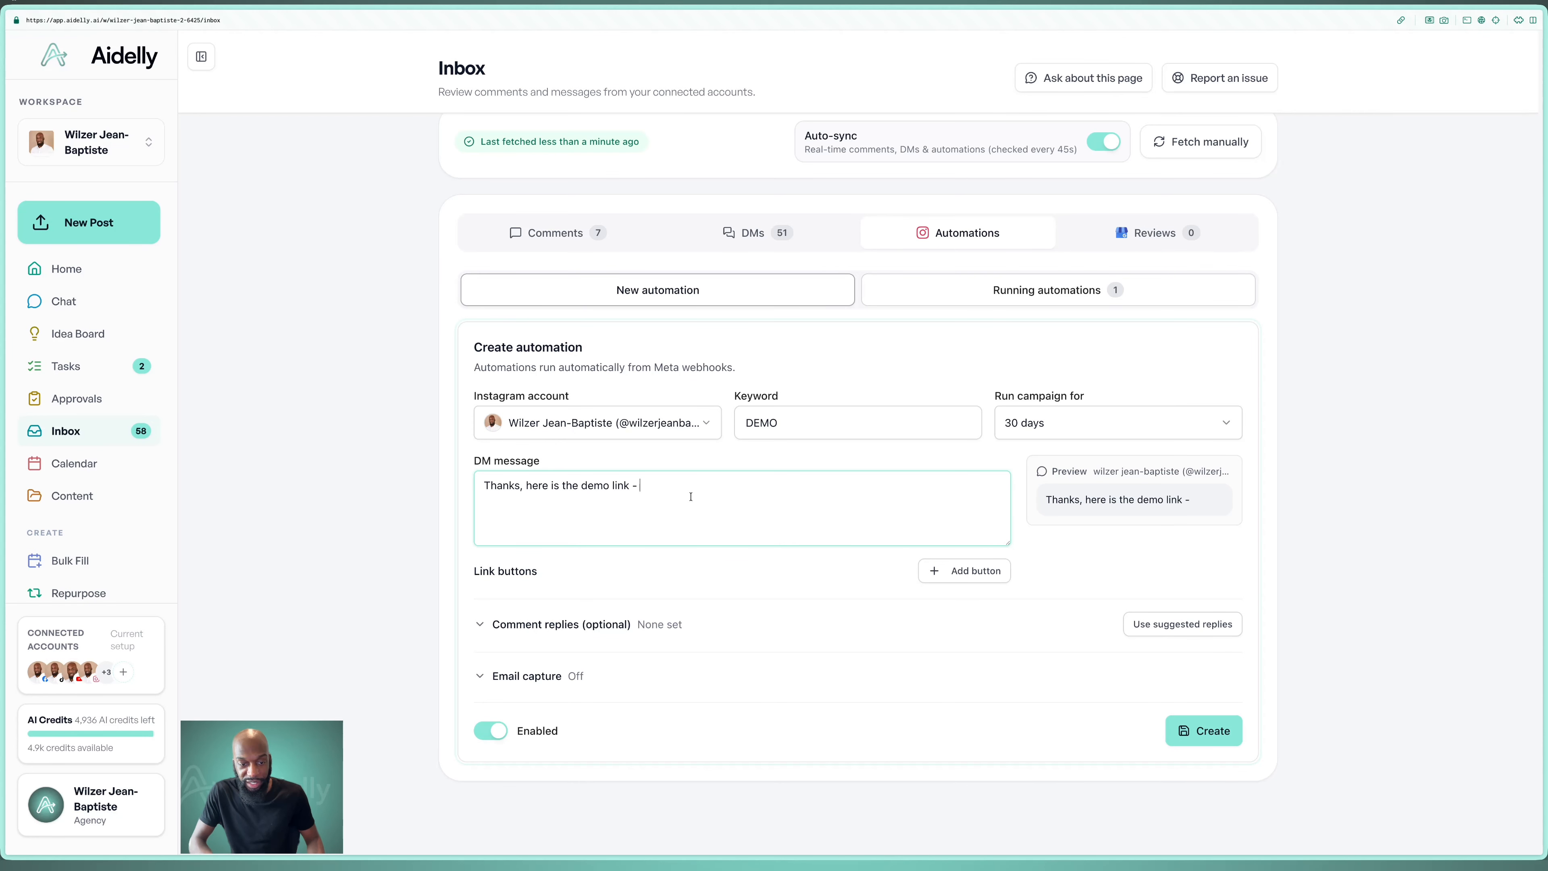
type("https://youtu.be/3CE27f9EyEQ?si=yQws3az-dJ9BtPn6")
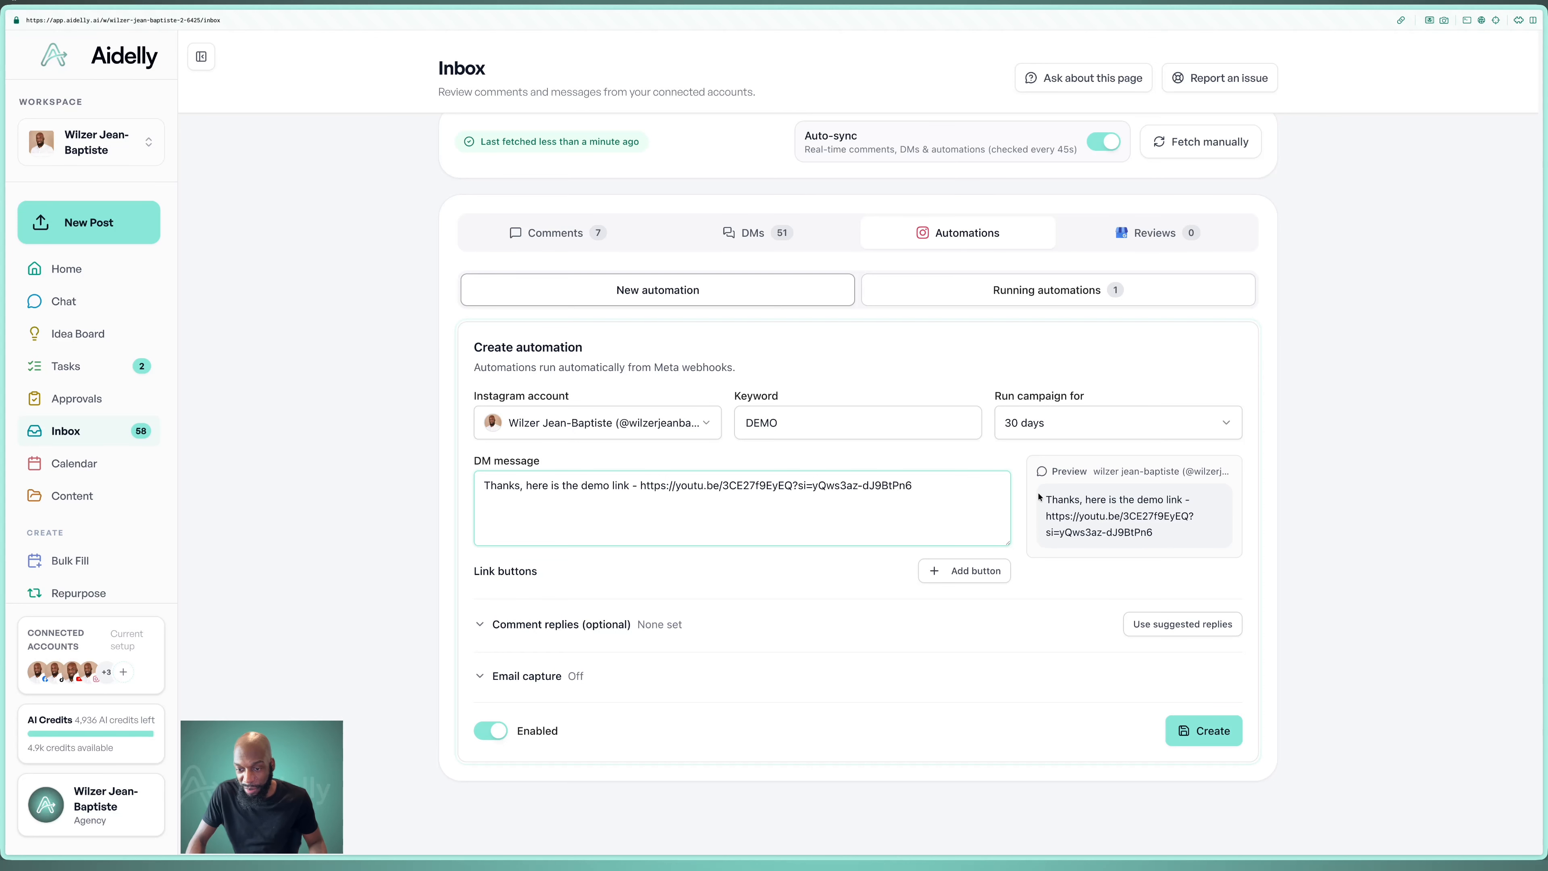
left_click_drag(1041, 498, 1186, 529)
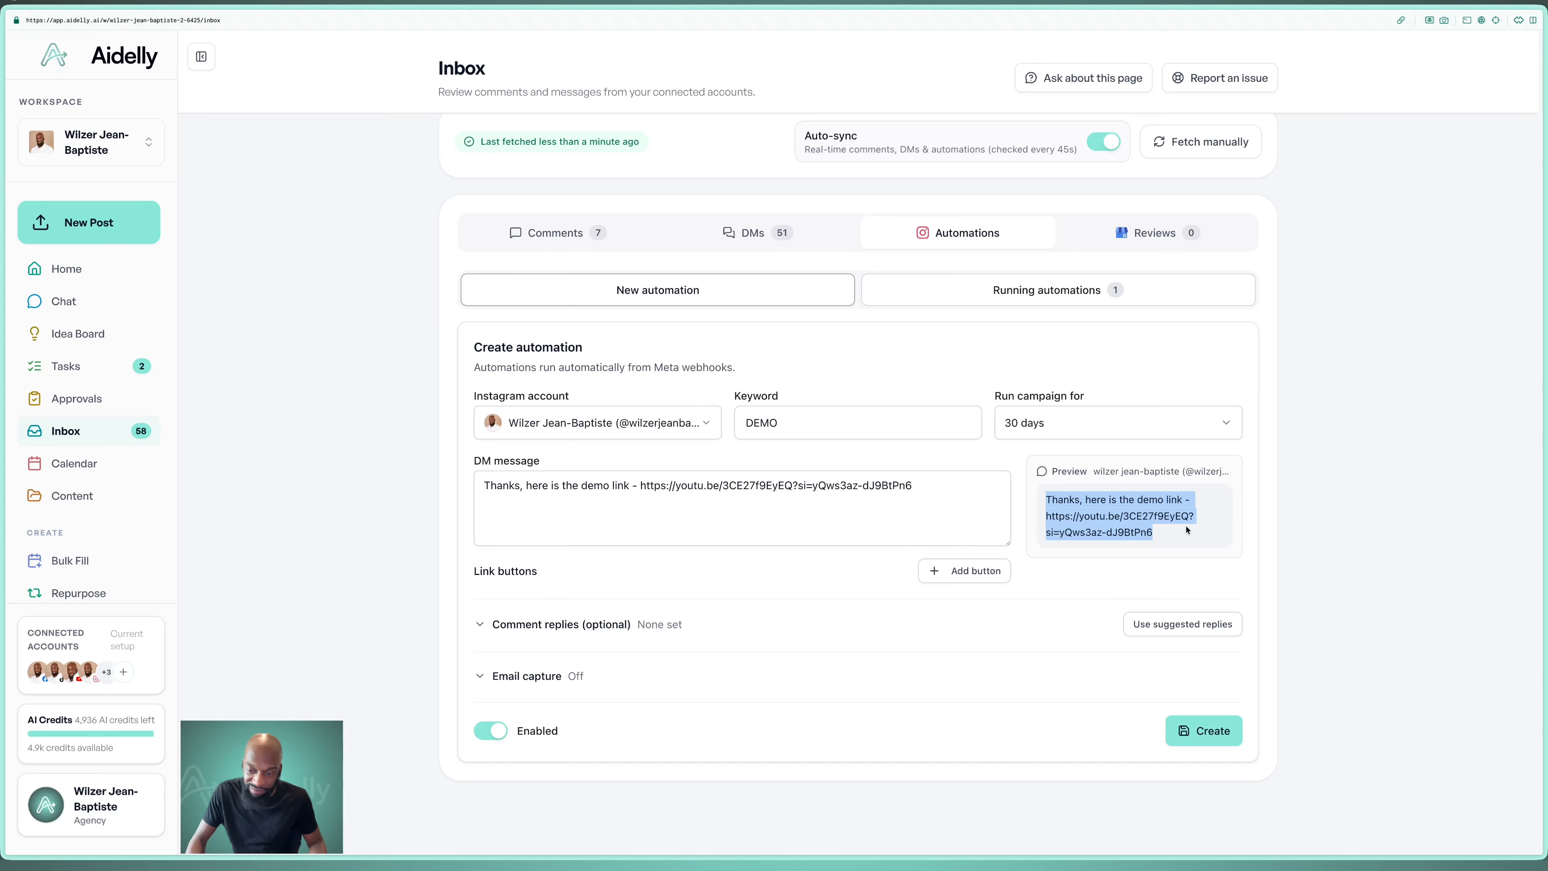
left_click(1186, 530)
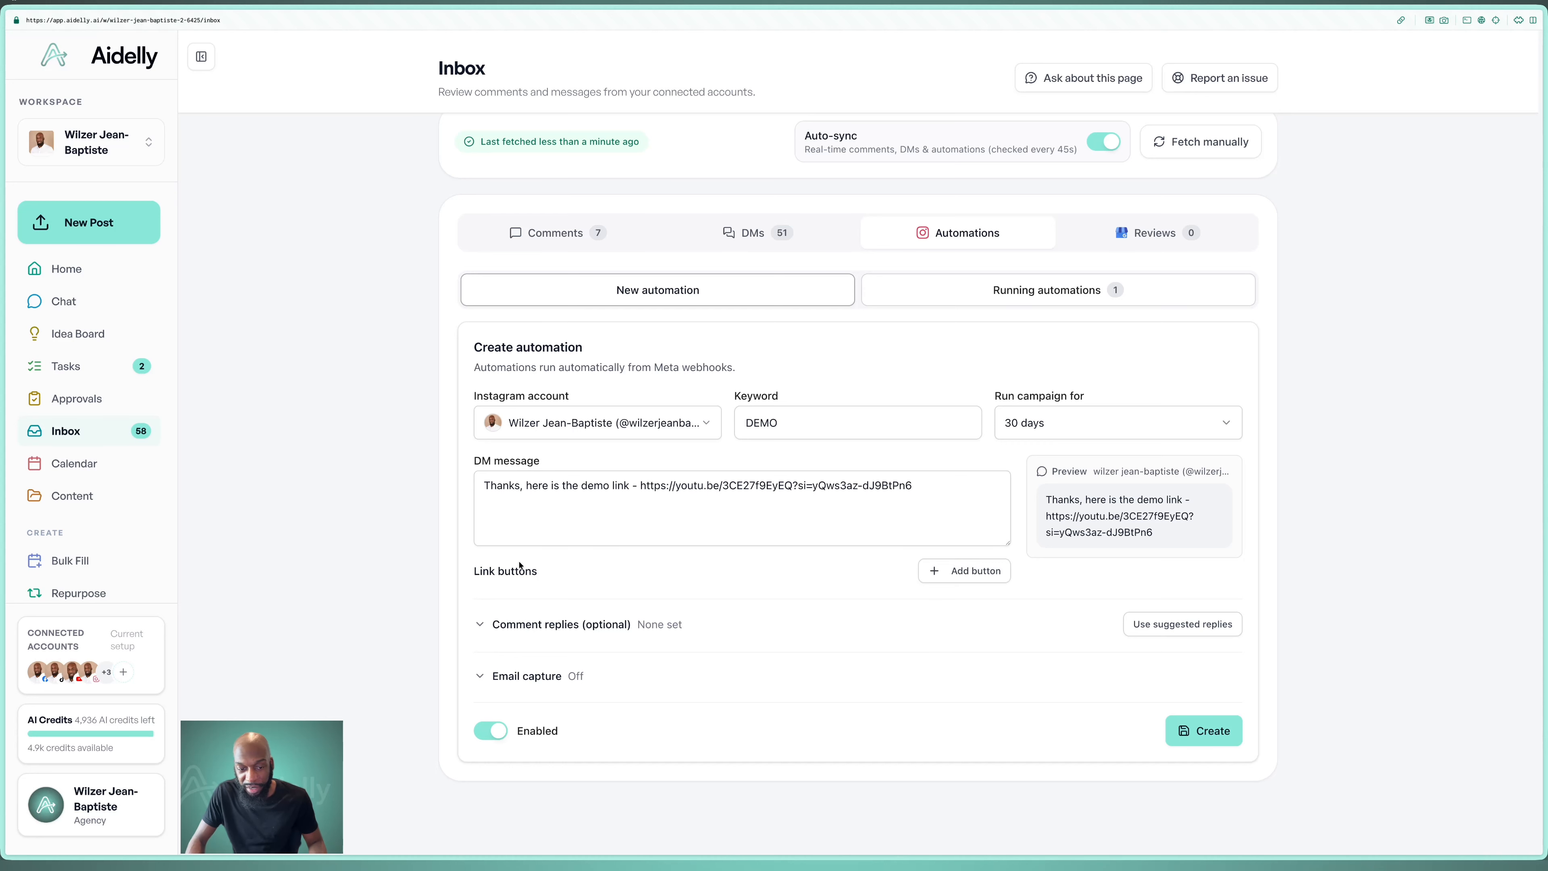
Add a link button and move the YouTube link from the DM message into the button's URL
left_click(979, 575)
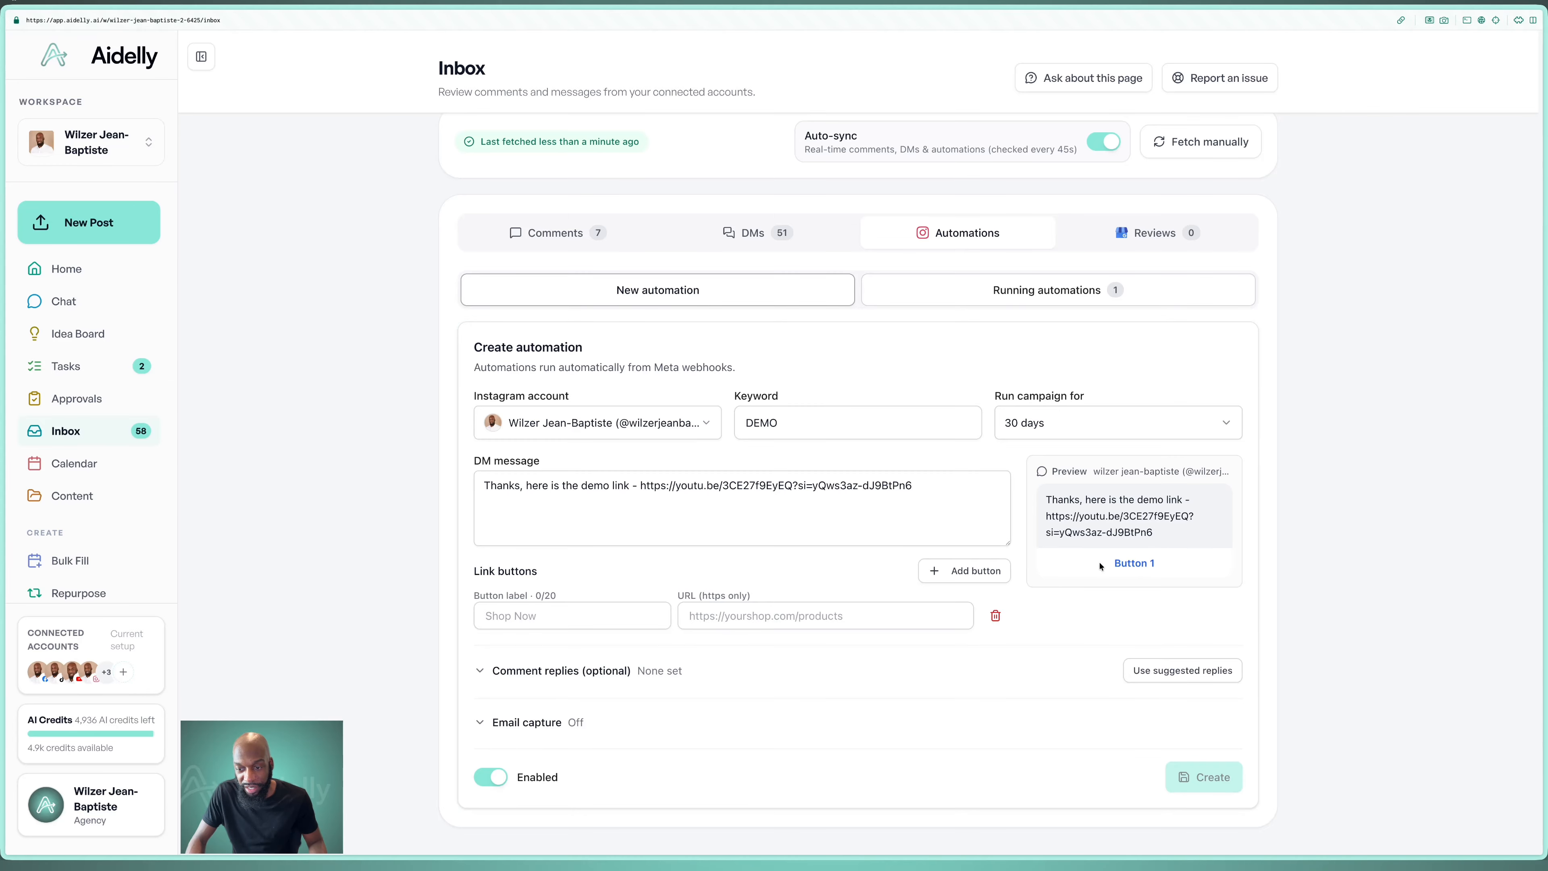
left_click_drag(637, 486, 921, 487)
key("ctrl+x")
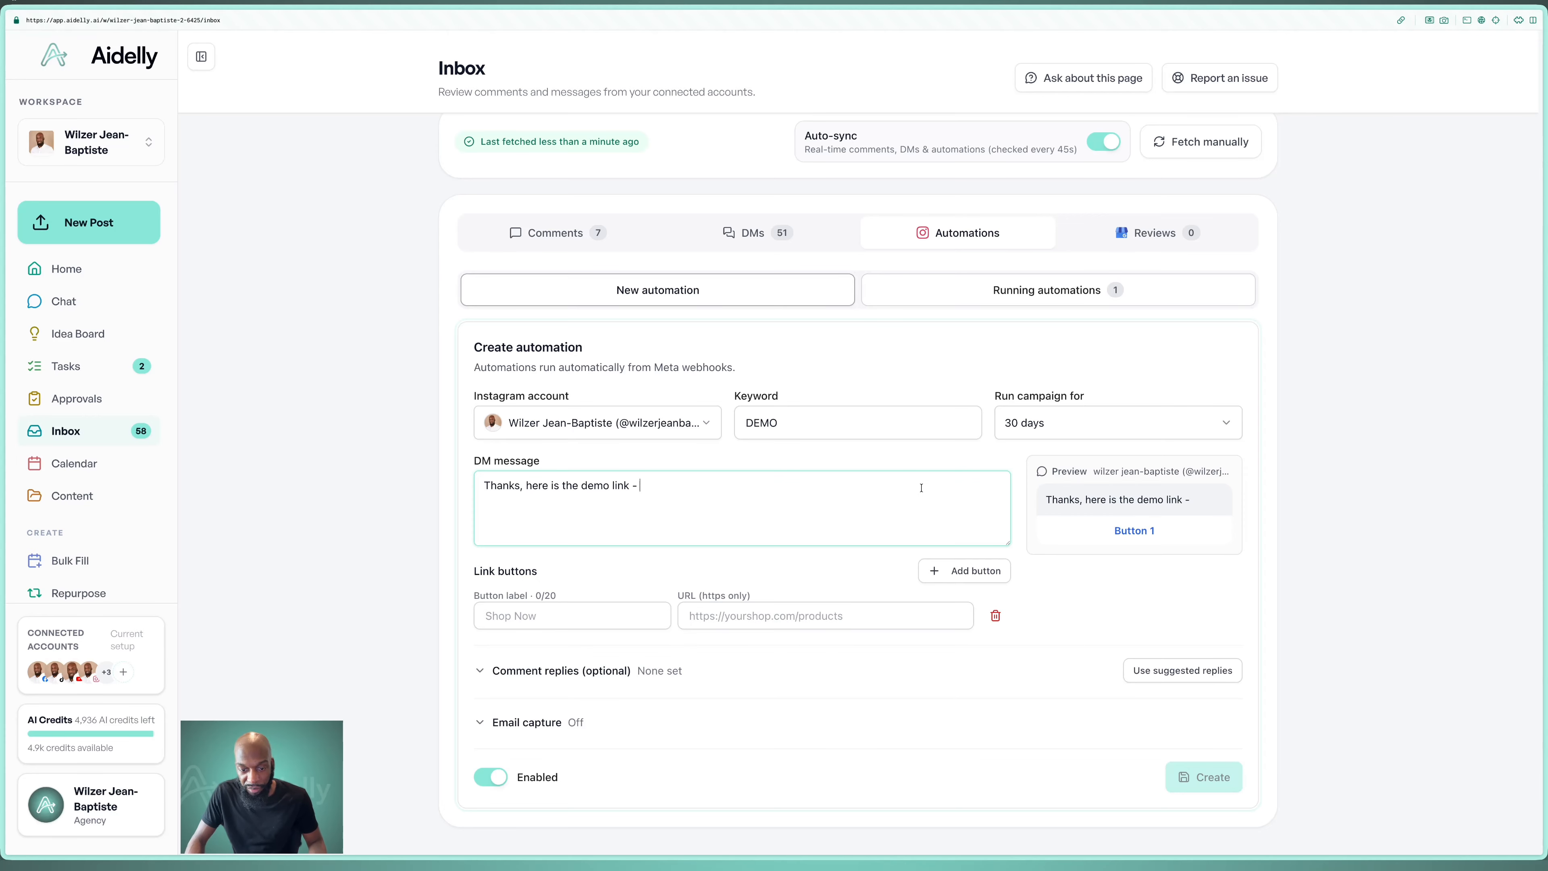
left_click(742, 615)
key("ctrl+v")
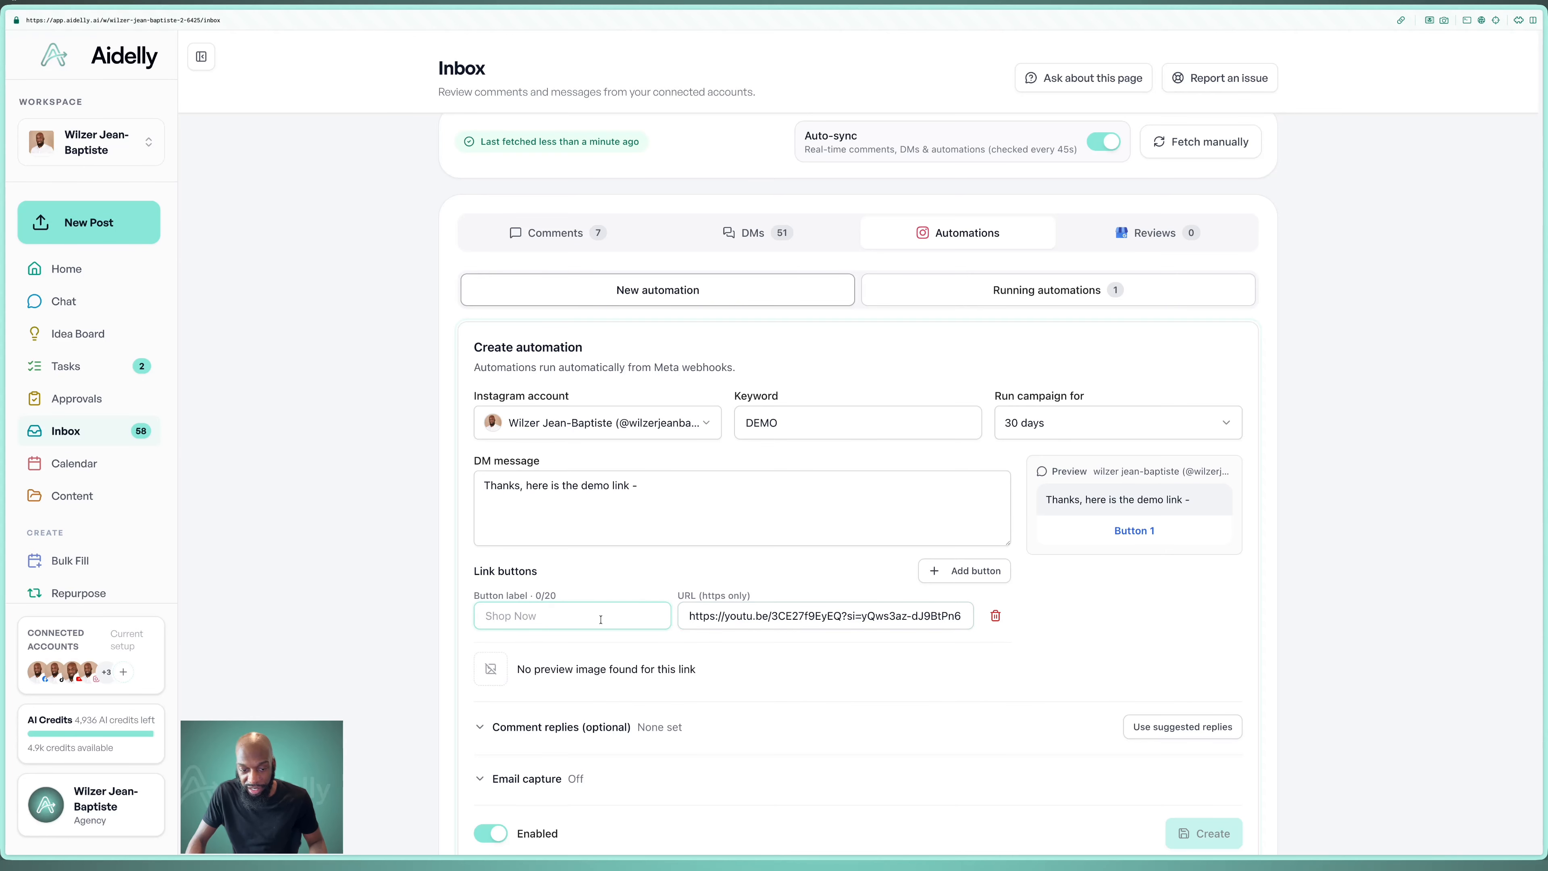
Label the link button "Watch Demo"
type("Wat")
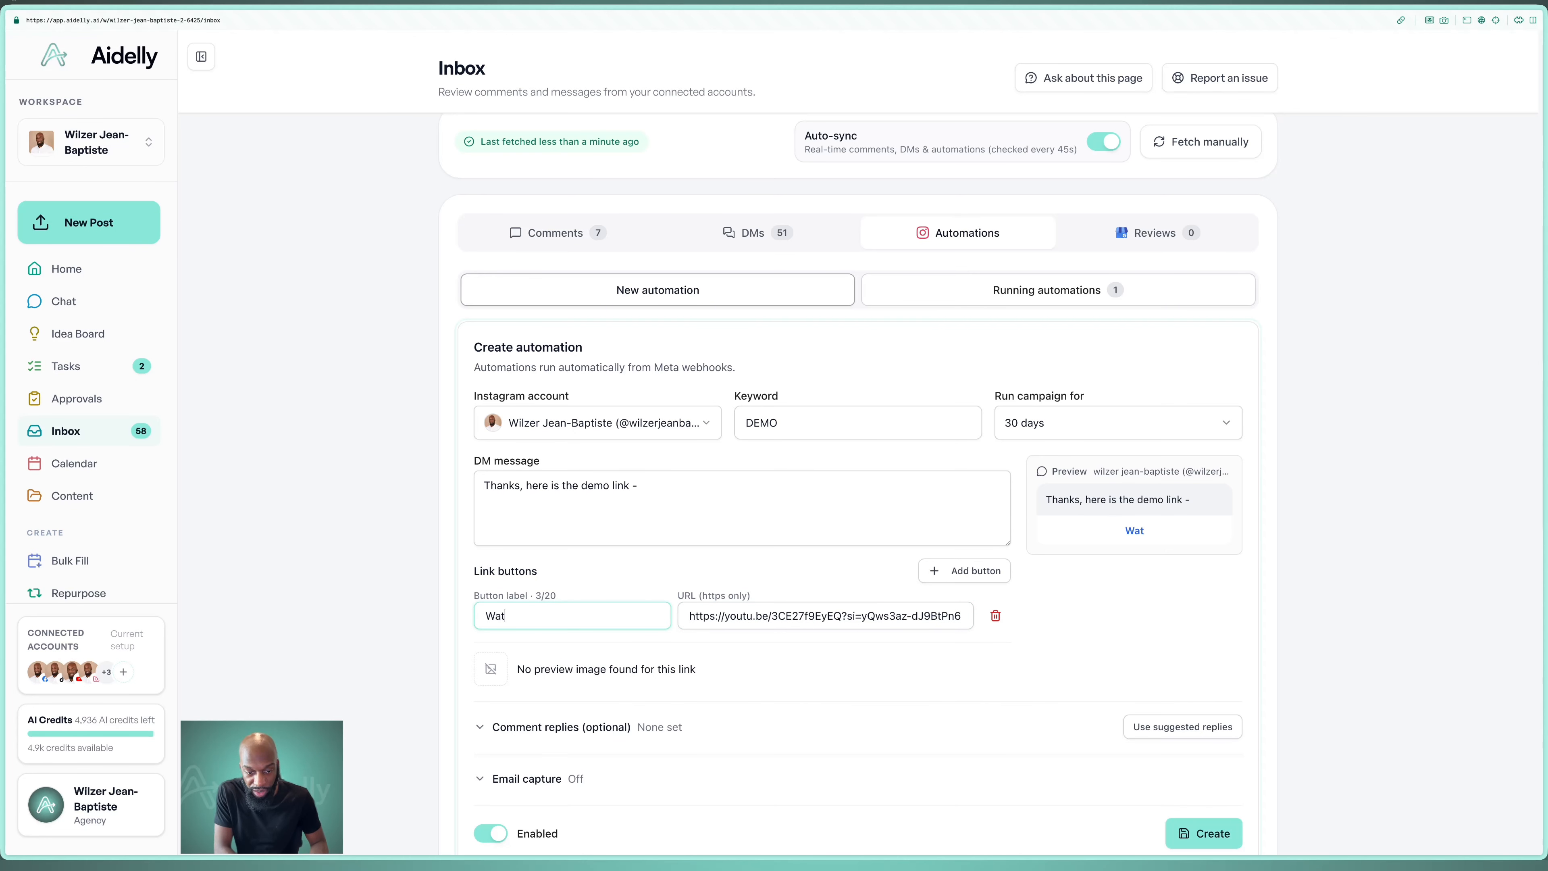
type("ch Video")
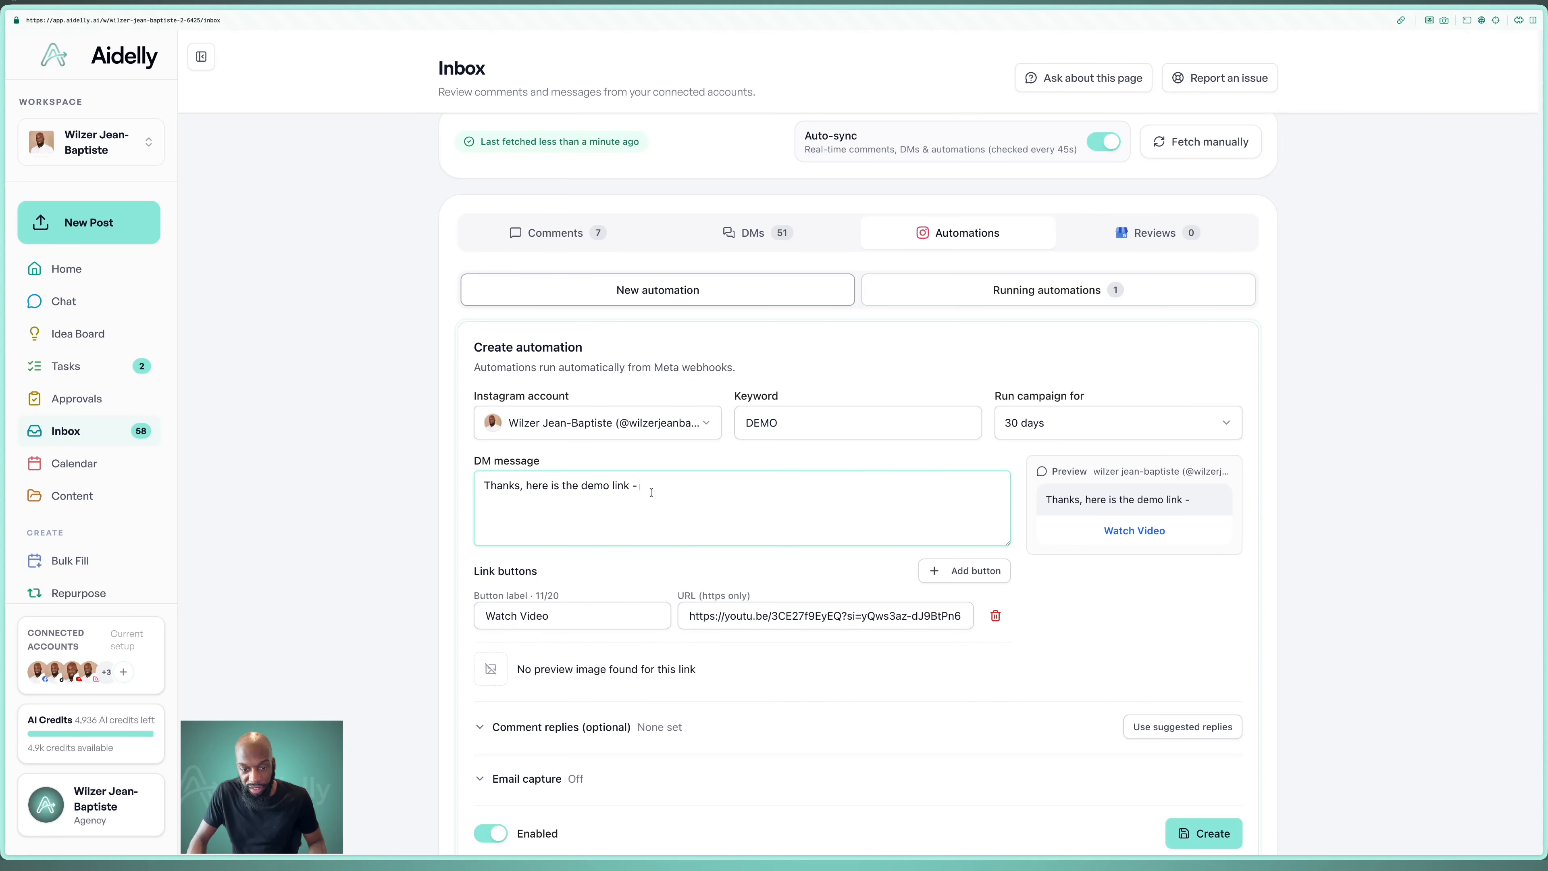
double_click(537, 620)
type("Demo")
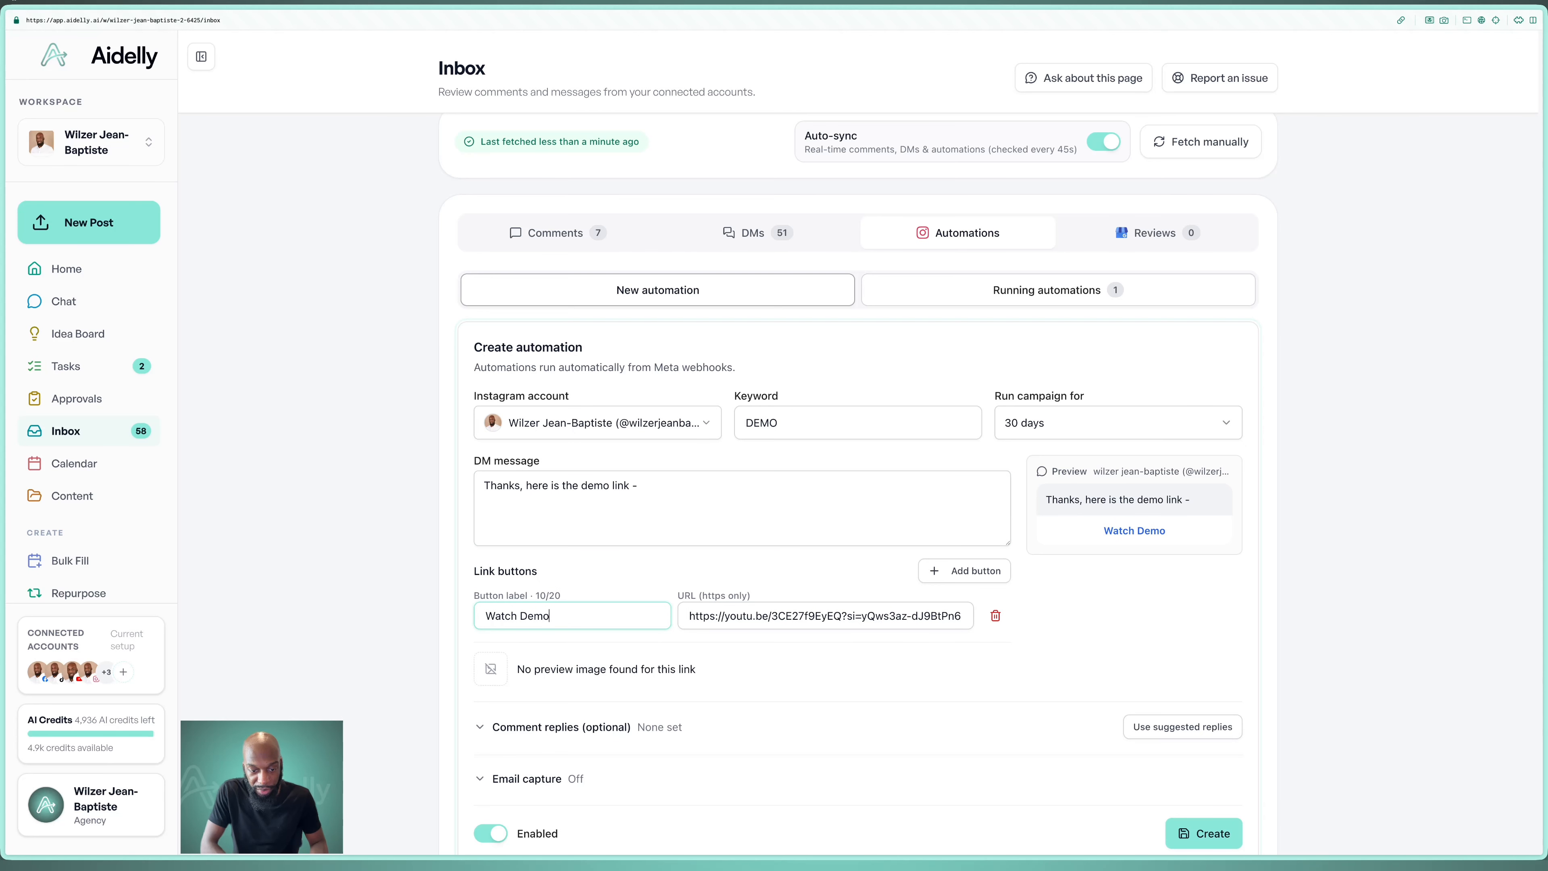
Replace the DM message with "Thanks, please click the watch demo button to view the demo."
left_click(650, 481)
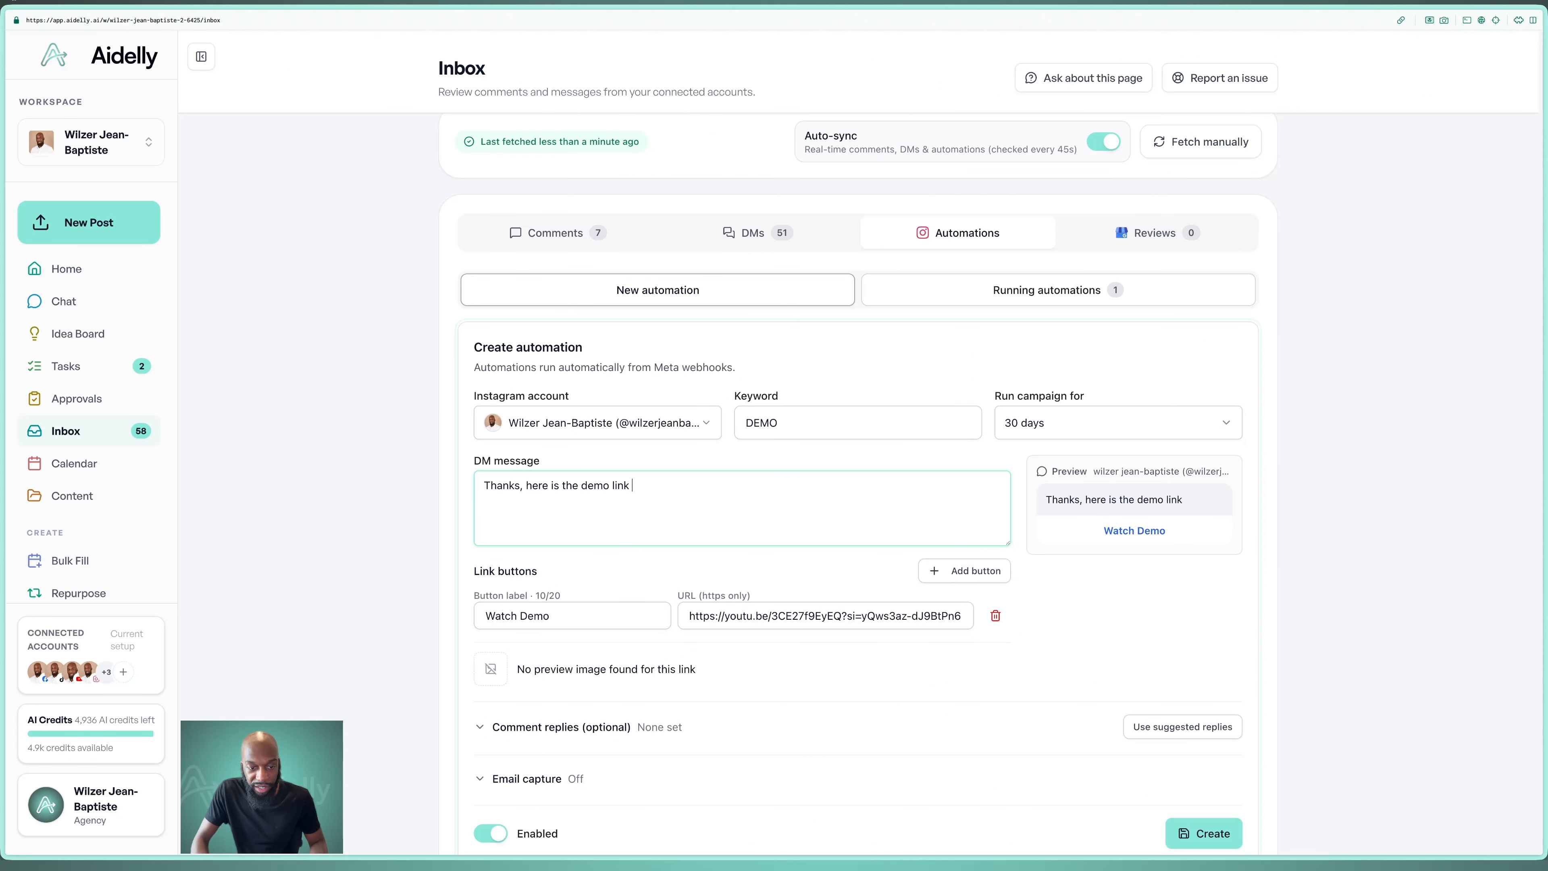
key("ctrl+a")
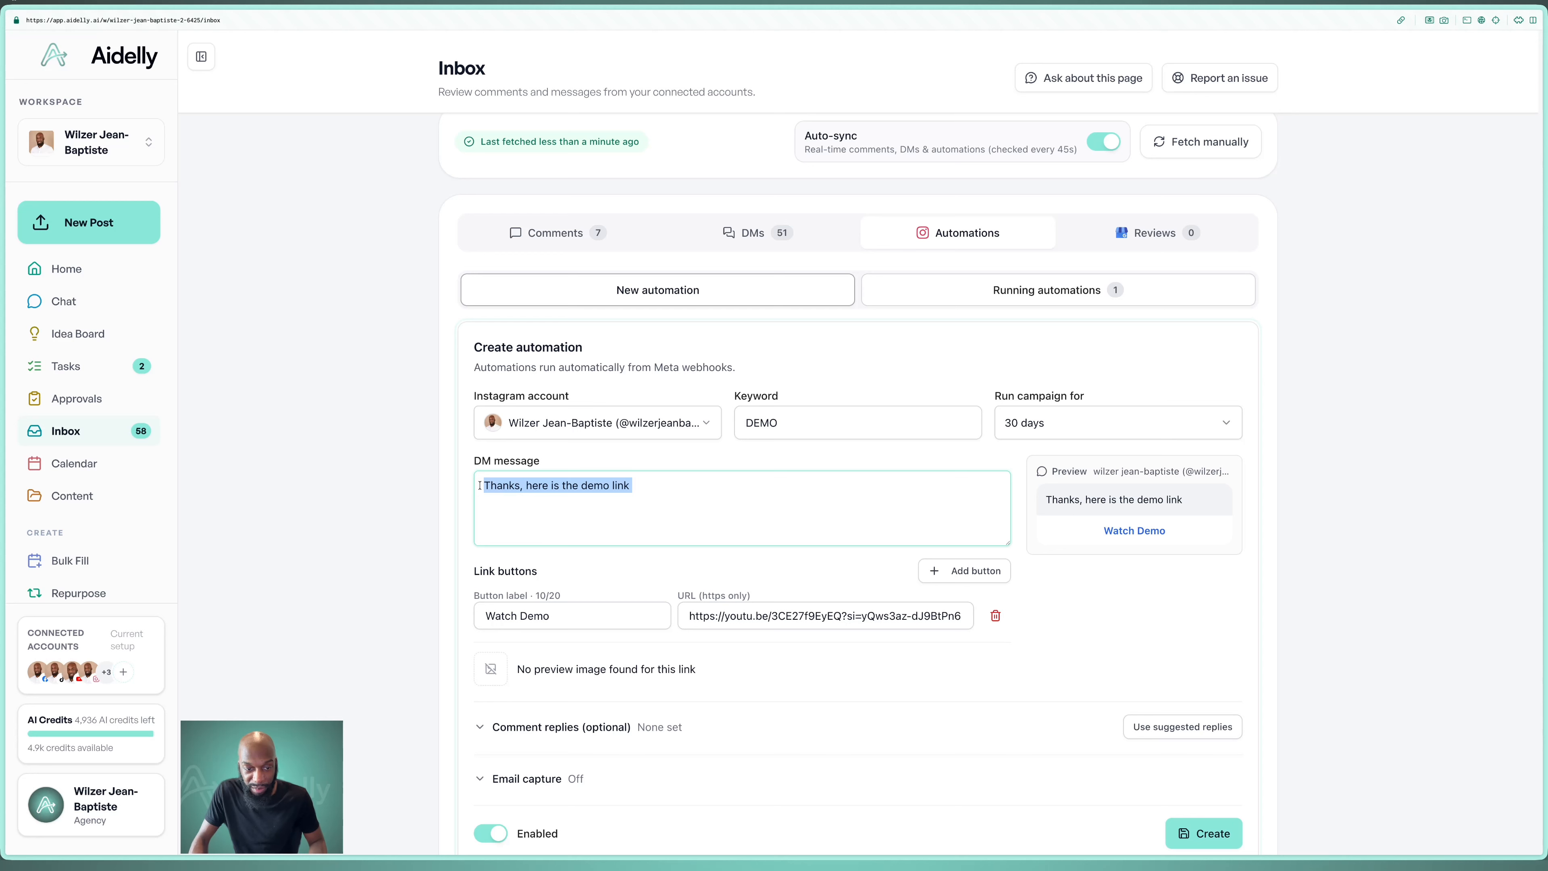
type("Thanks, pleas")
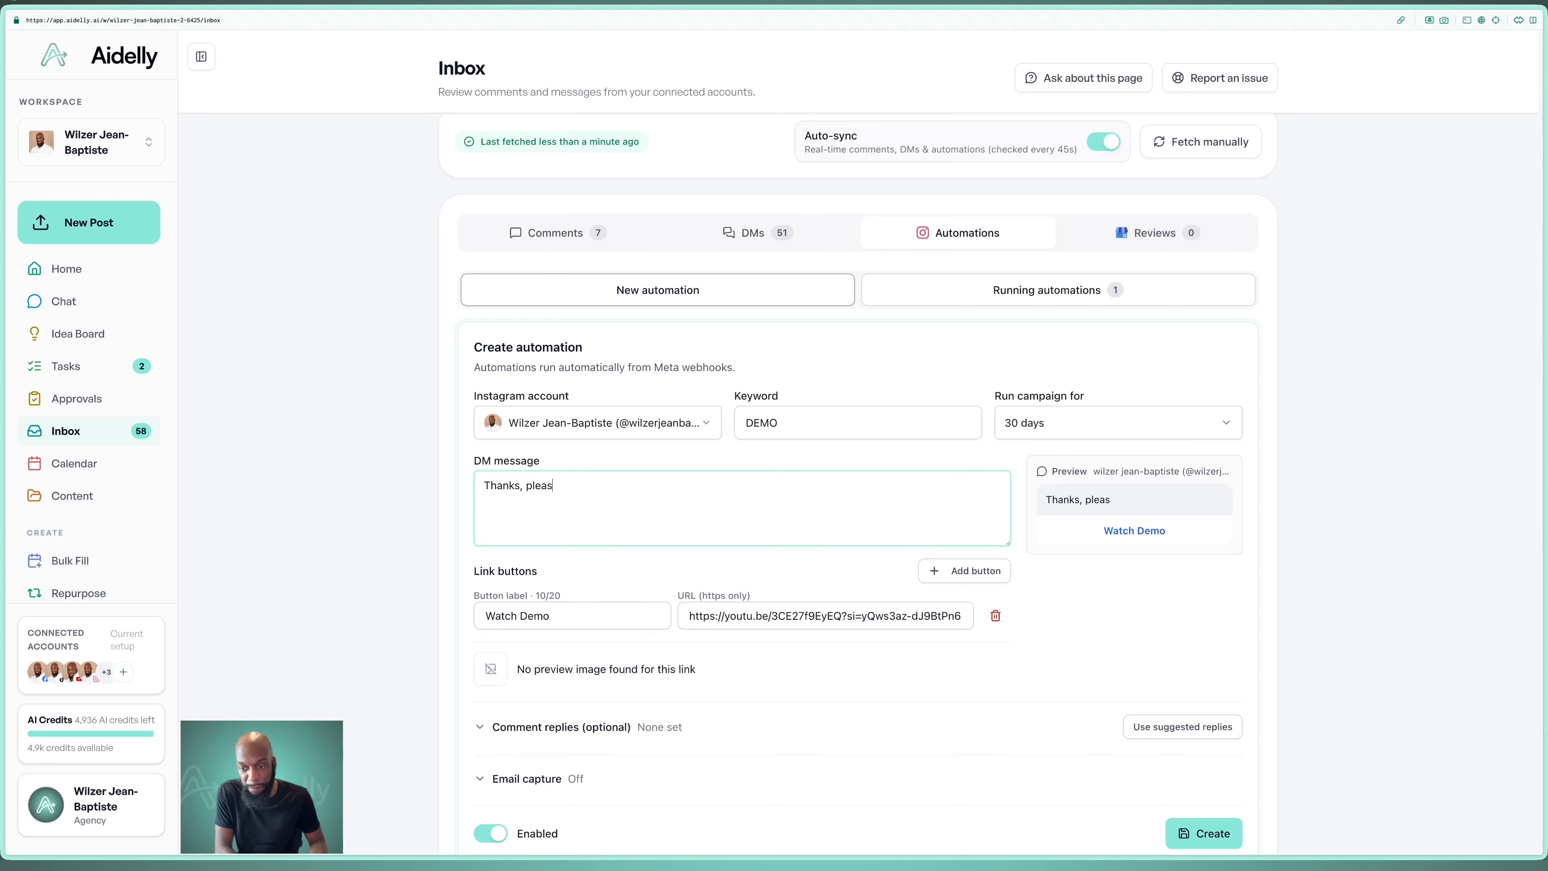
type("e click the watc")
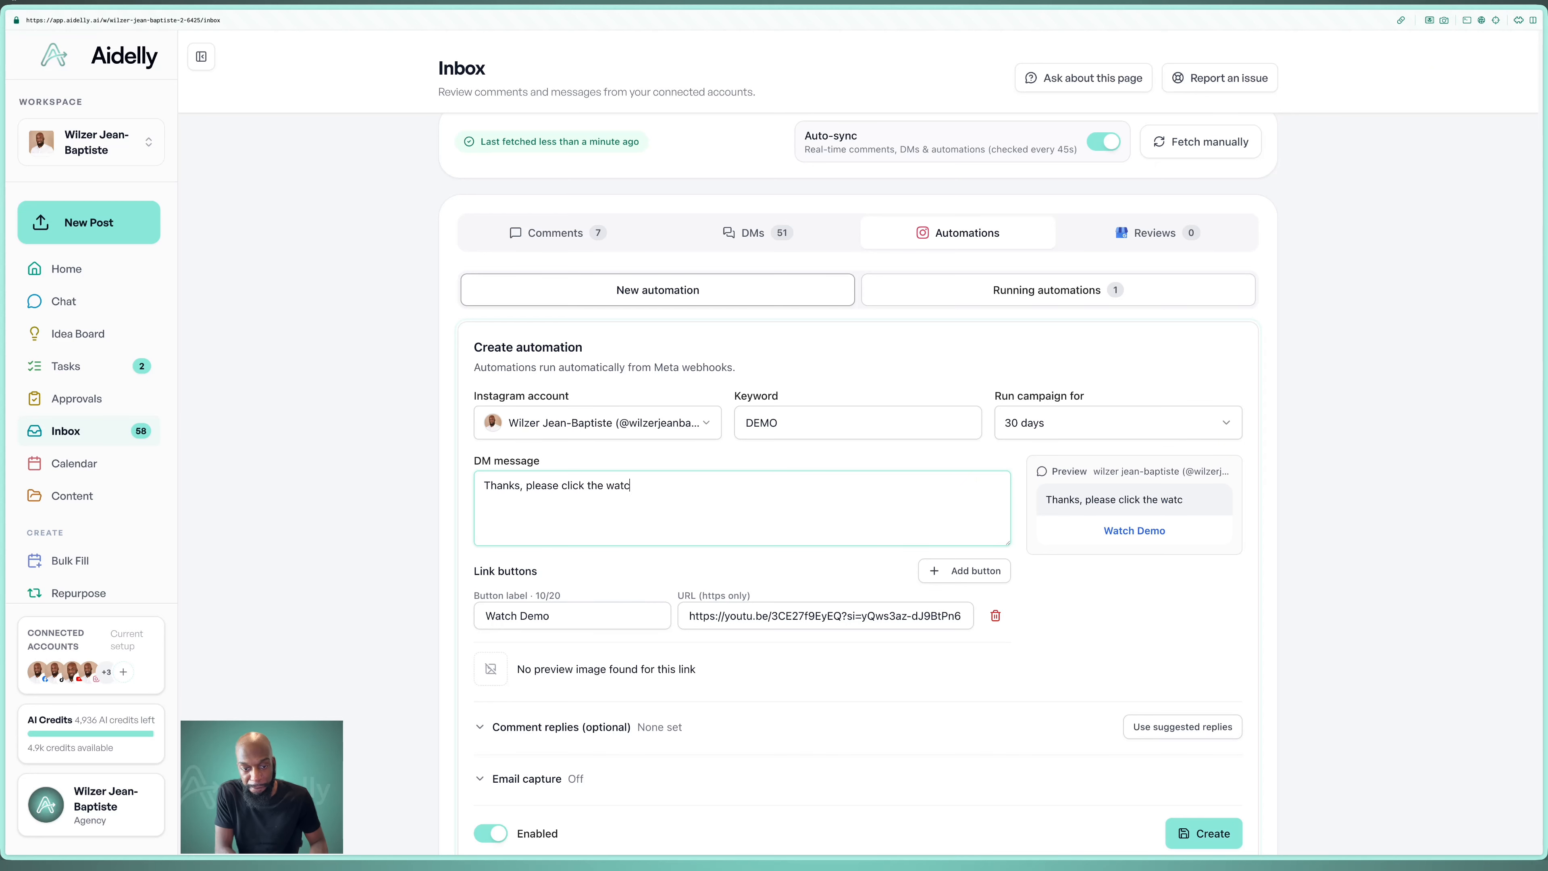
type("h demo button to ")
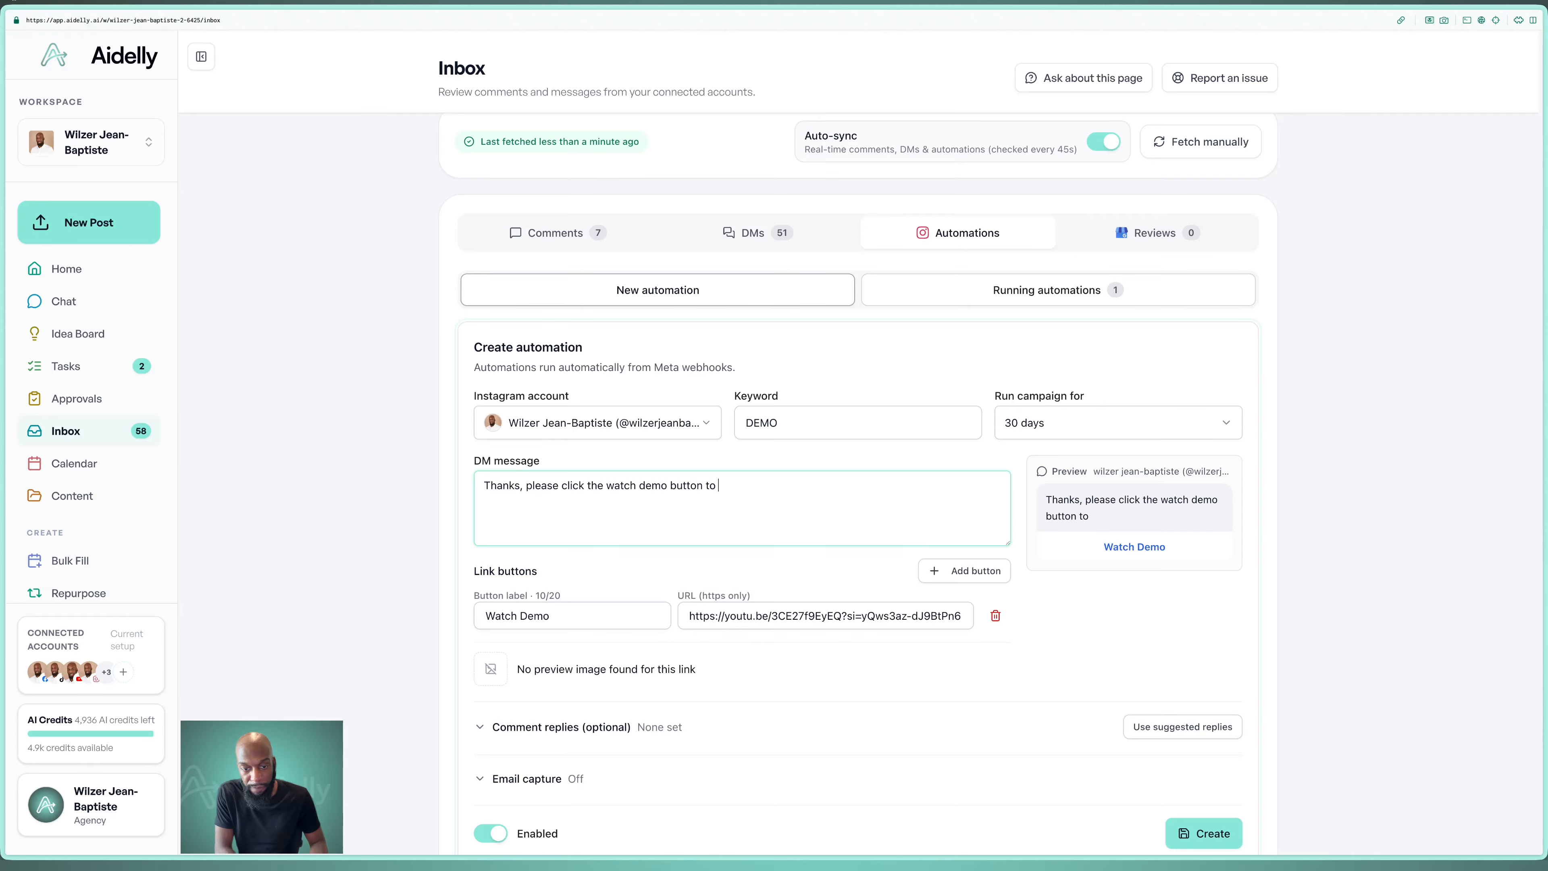
type("view the demo.")
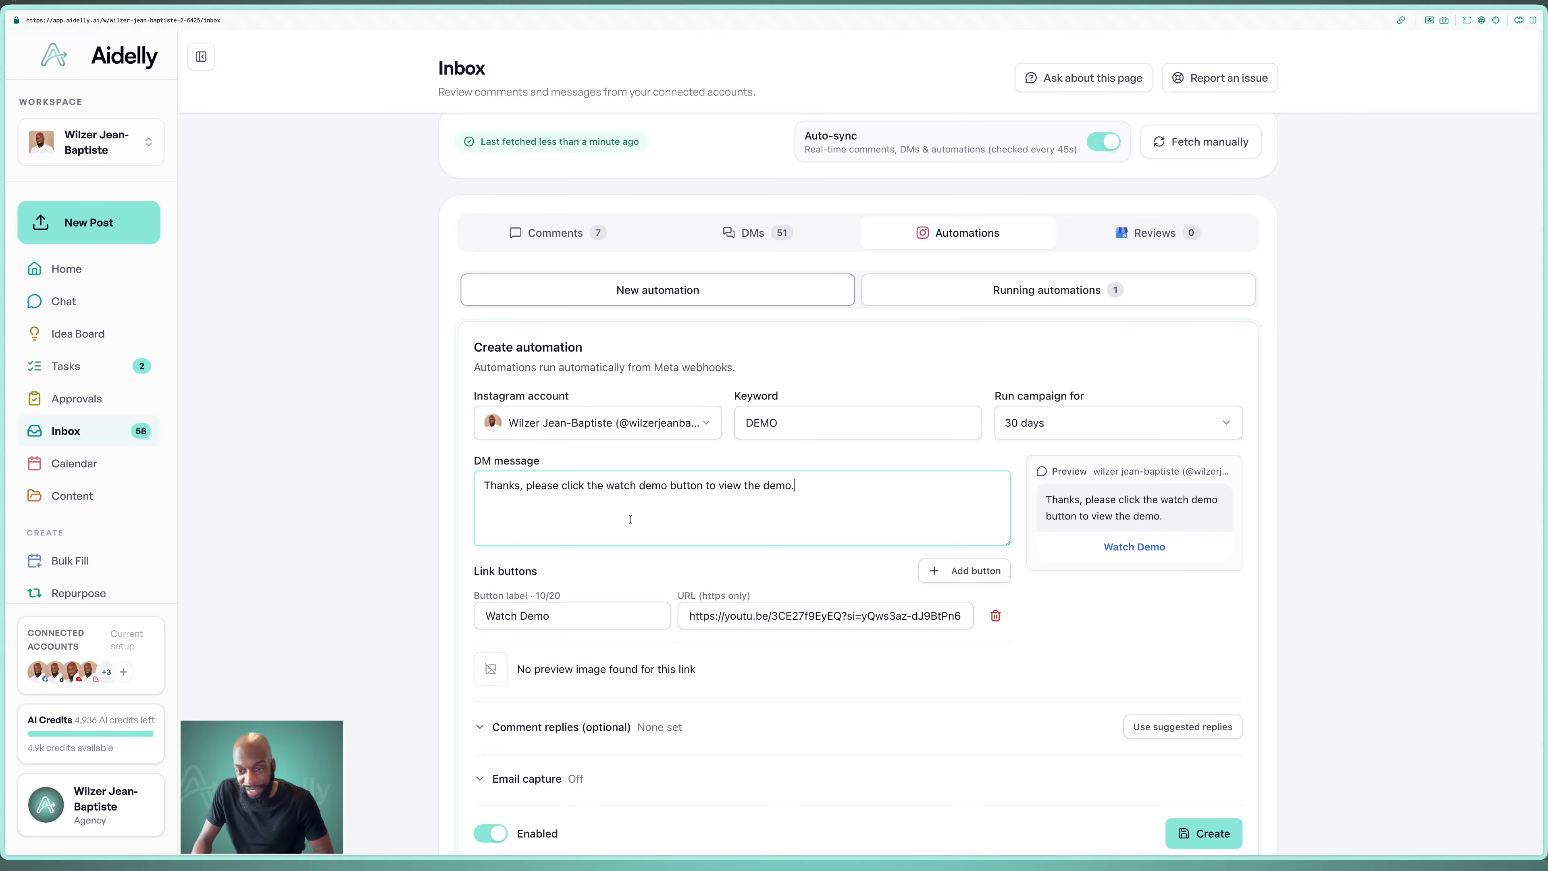
Check the automation's keyword against the previewed DM text and link button
scroll(630, 519, "down", 1)
scroll(630, 519, "down", 2)
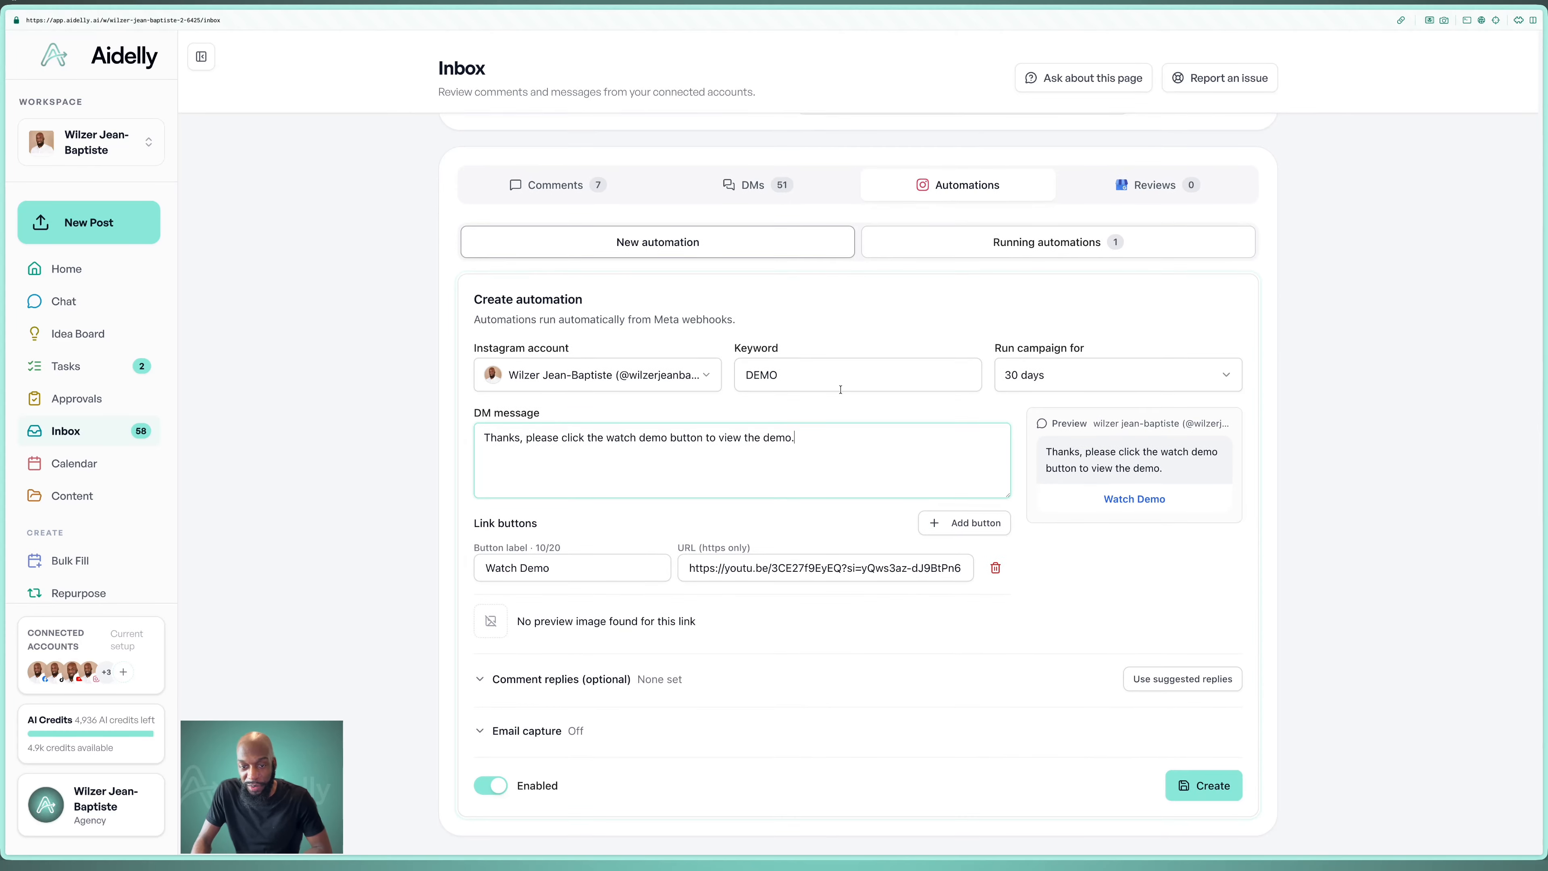
double_click(763, 374)
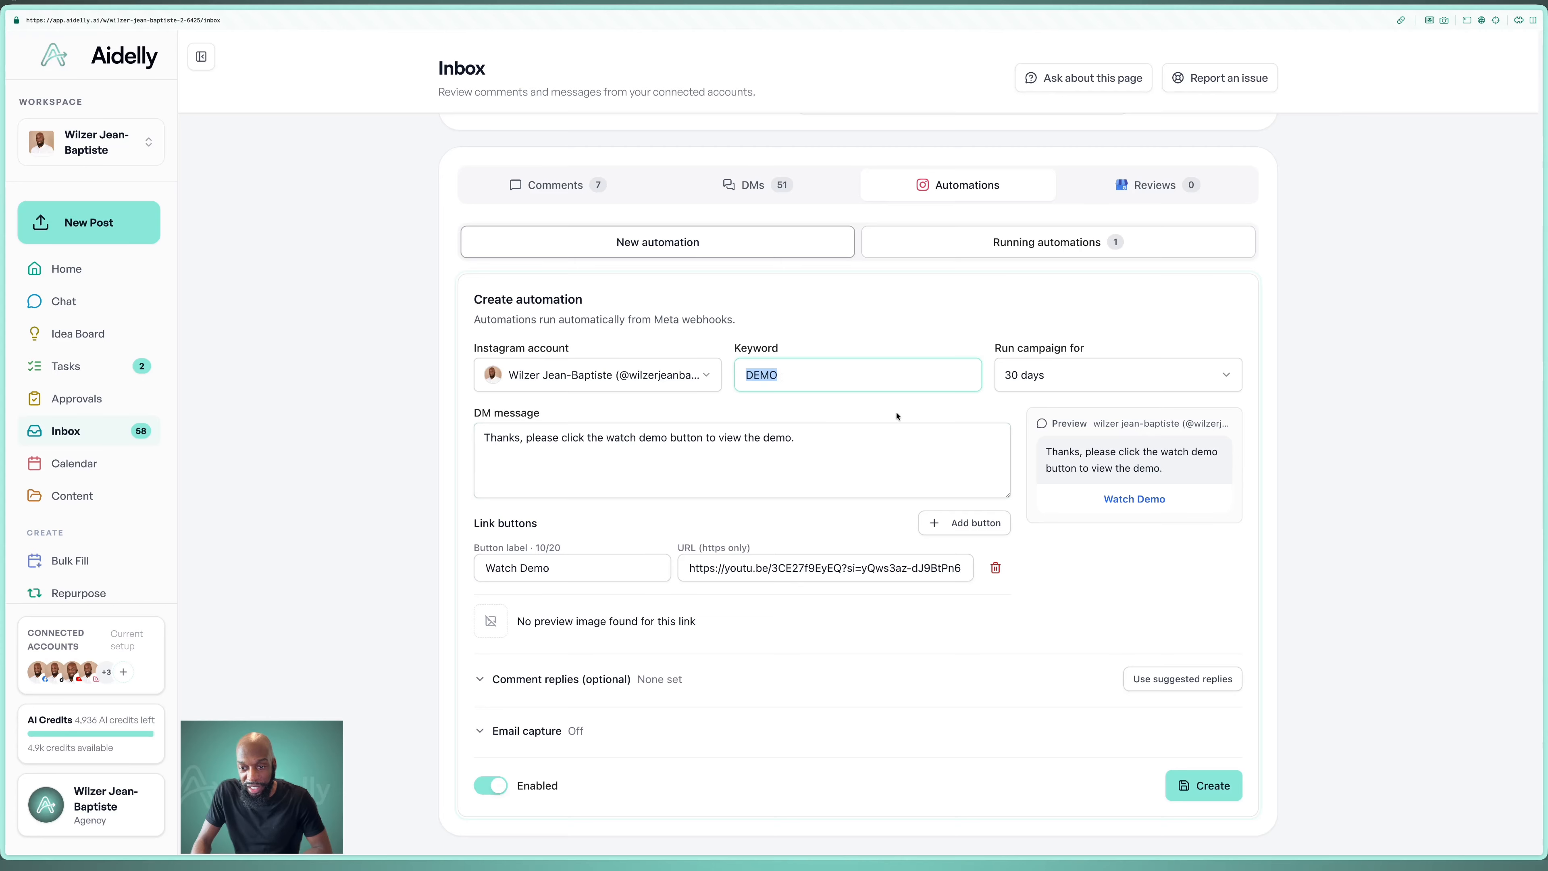
left_click_drag(1047, 451, 1173, 476)
left_click(1173, 476)
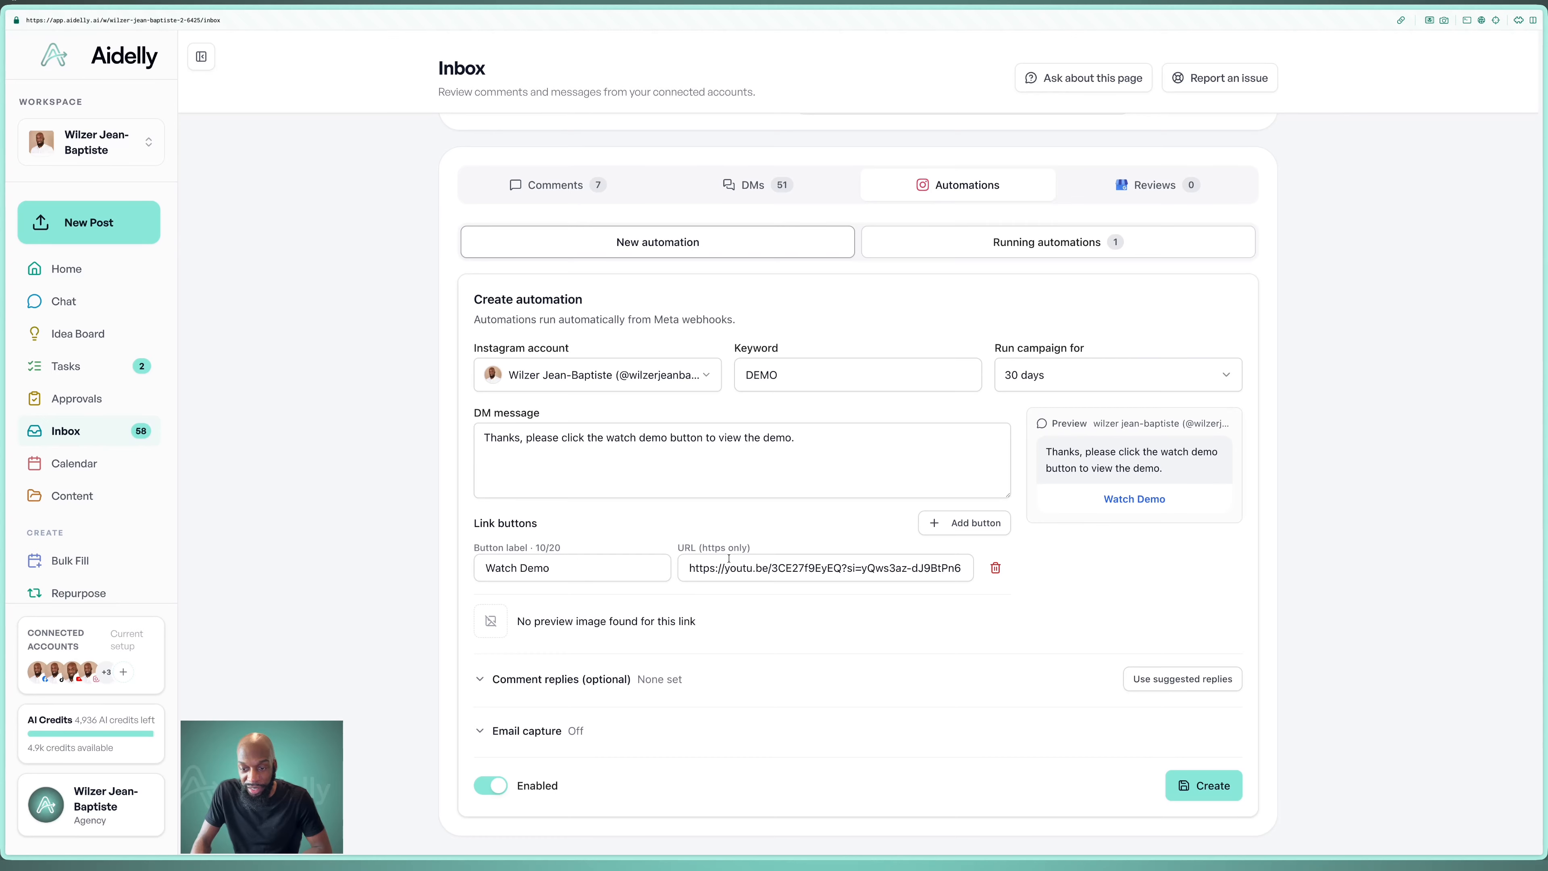
Expand the optional comment replies and fill all three with the suggested replies
left_click(481, 680)
scroll(480, 670, "down", 3)
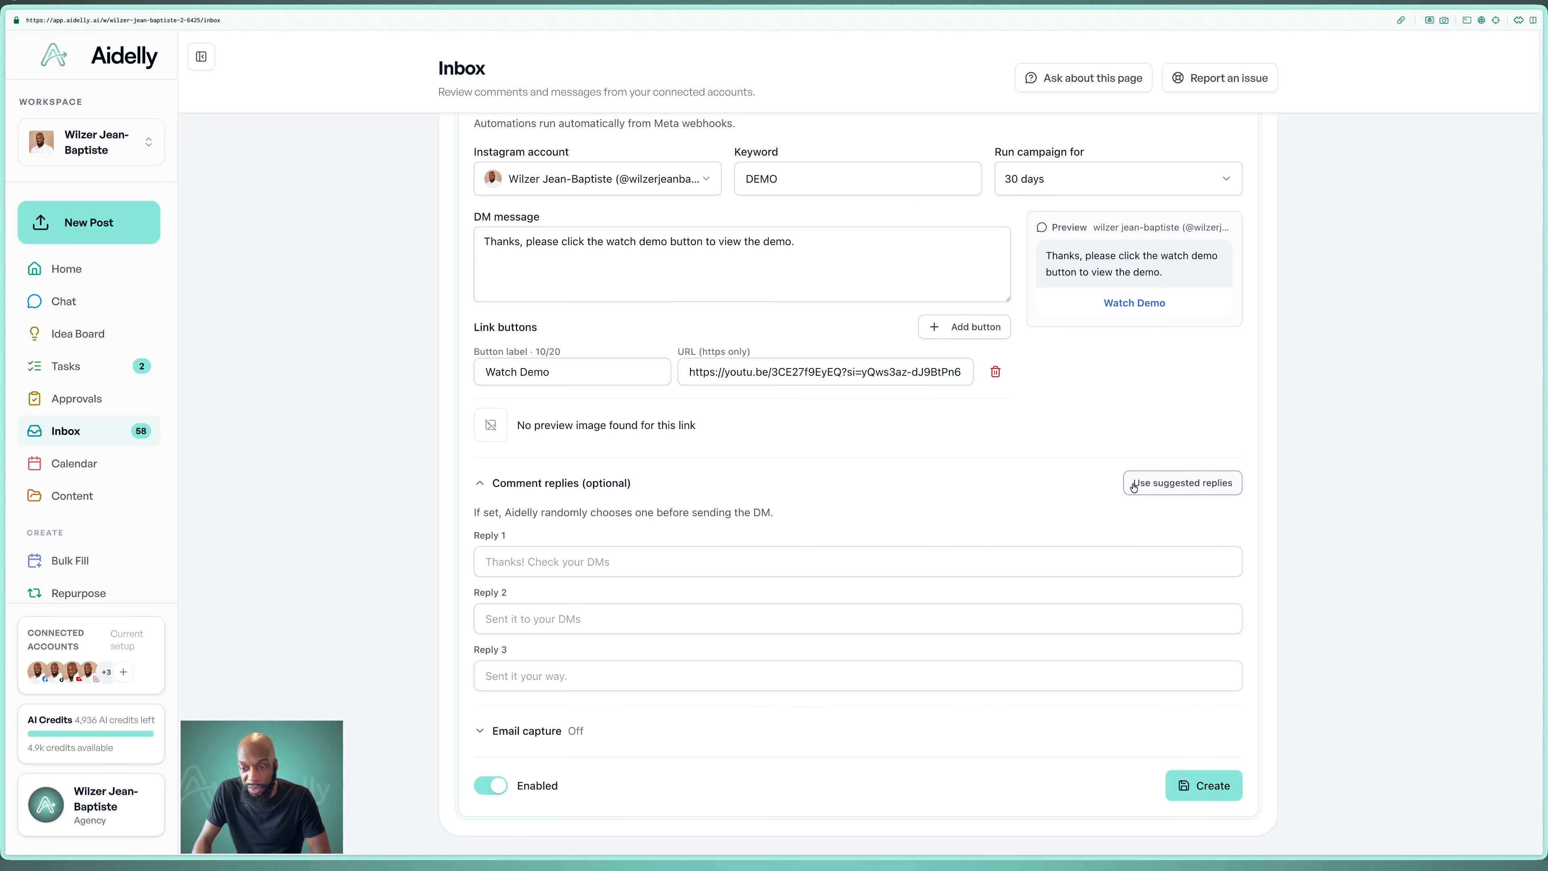
left_click(1200, 483)
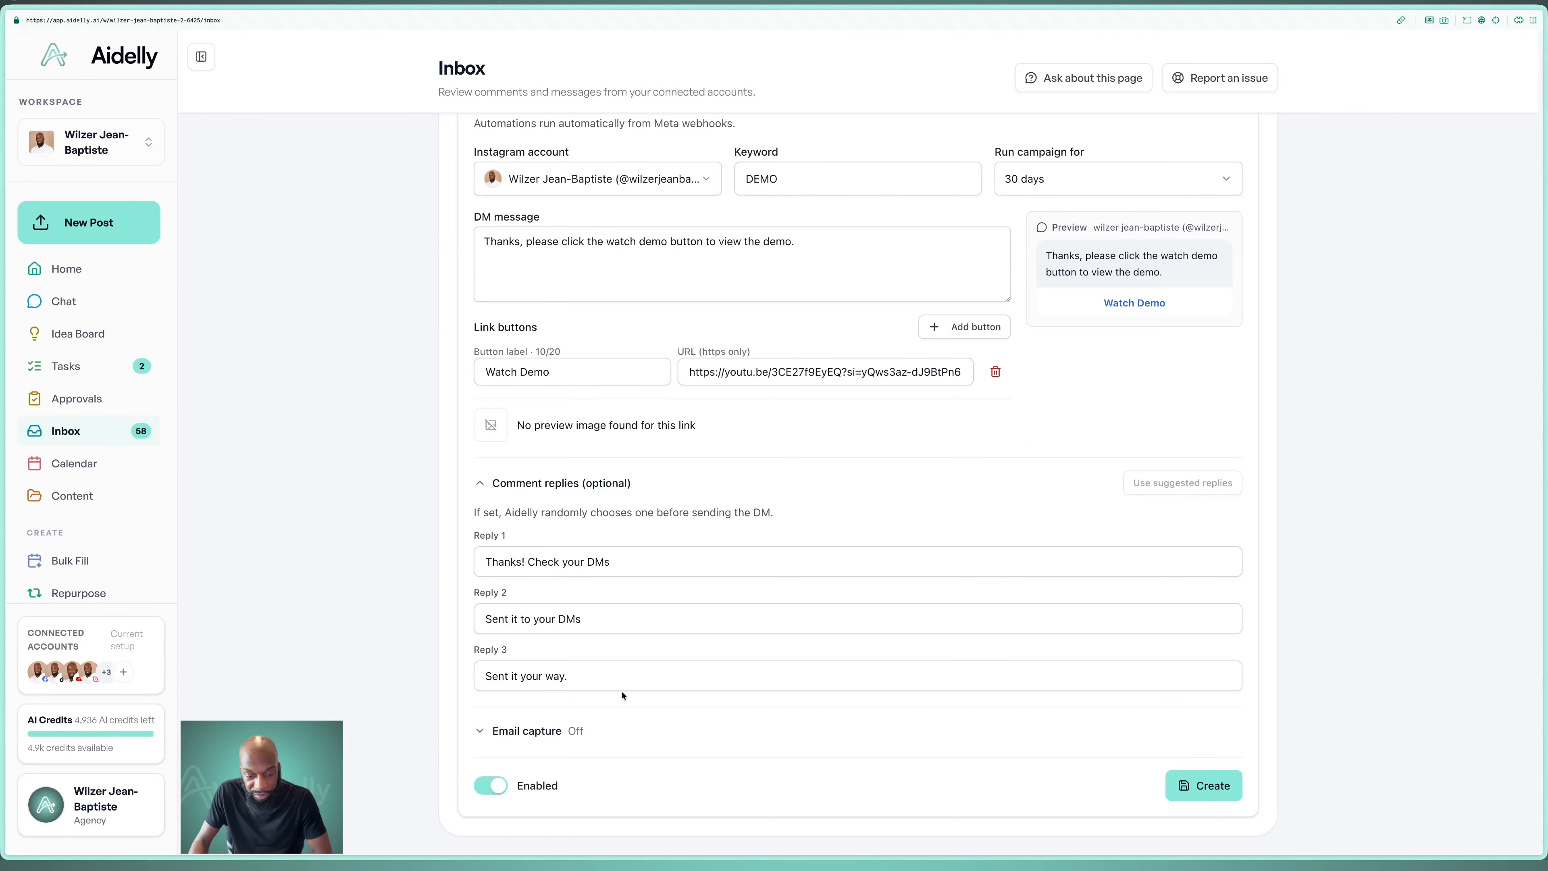
Expand the email capture section, review its options while keeping it Off, and create the enabled automation
left_click(479, 734)
scroll(499, 725, "down", 1)
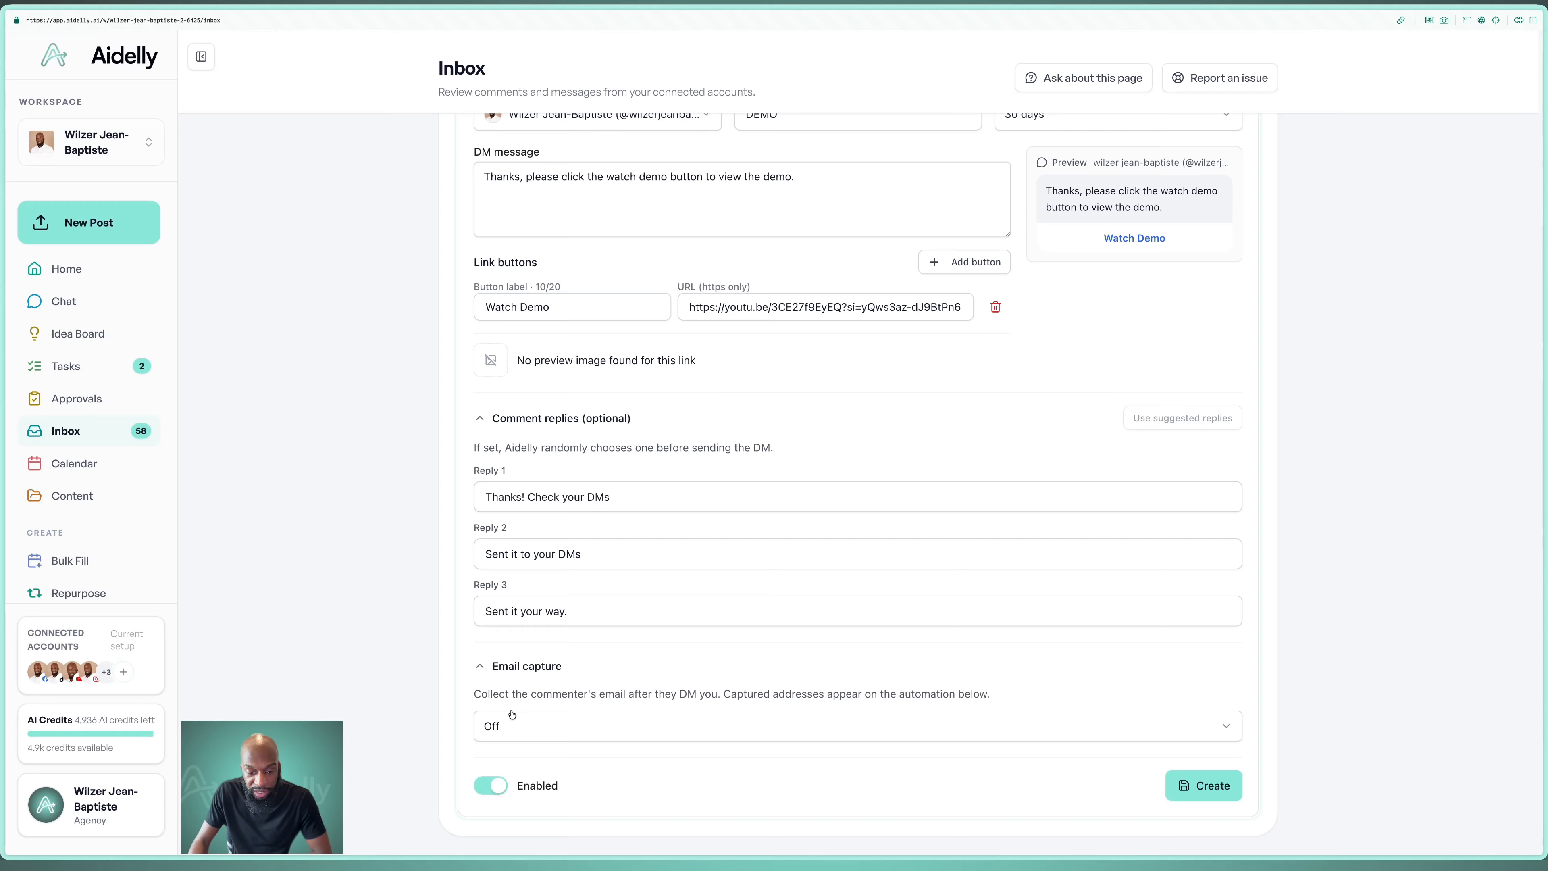
left_click(516, 729)
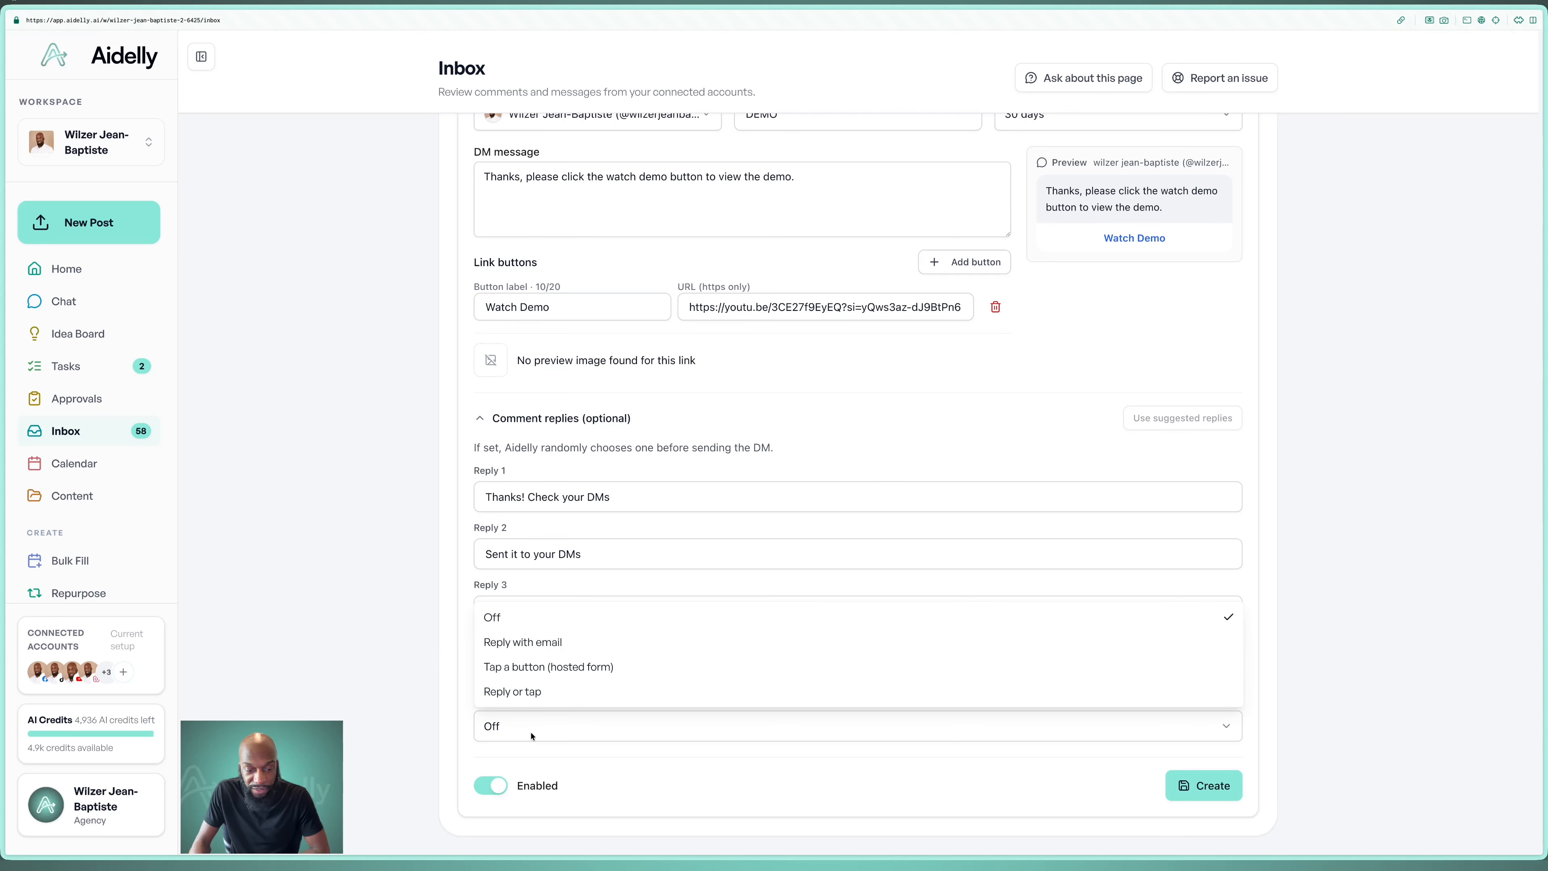
left_click(530, 736)
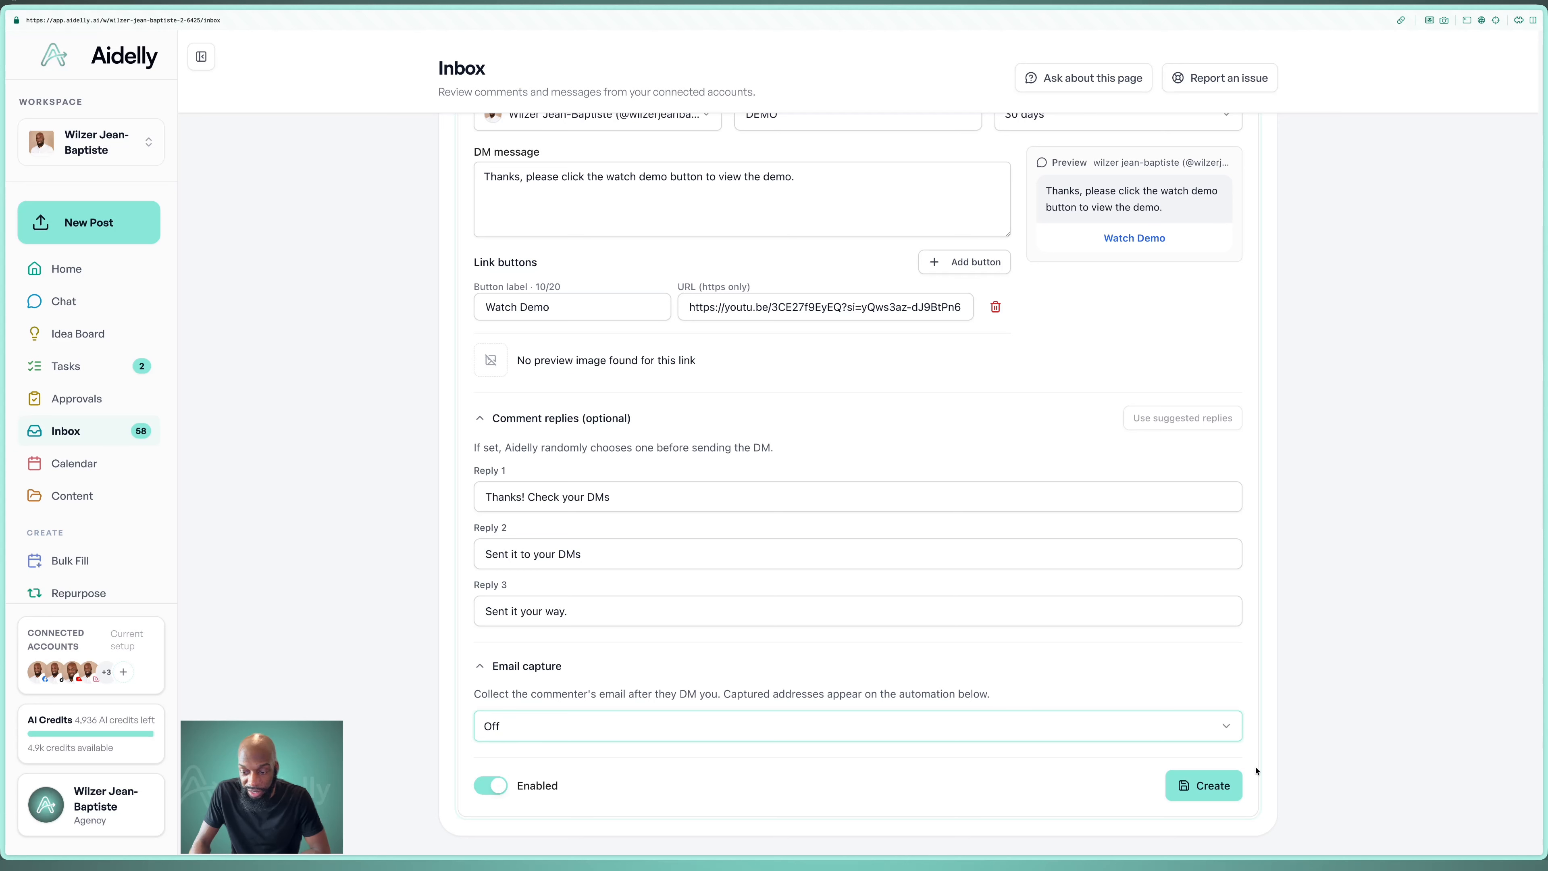
left_click(1234, 784)
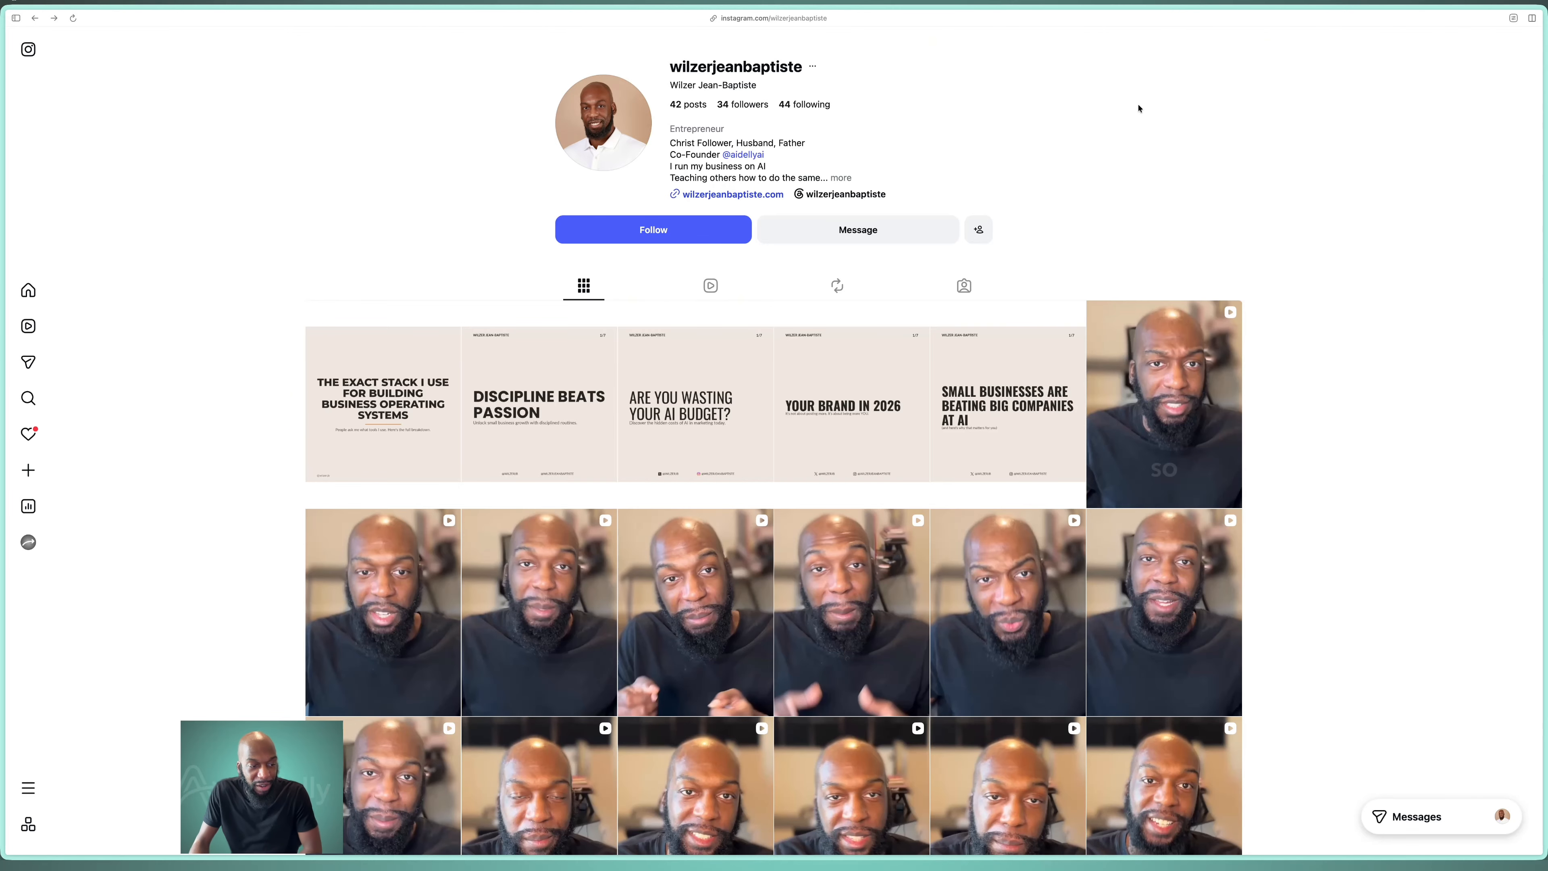
Switch to Instagram, open the "Discipline Beats Passion" post from the profile grid and post the comment "DEMO"
mouse_move(4, 583)
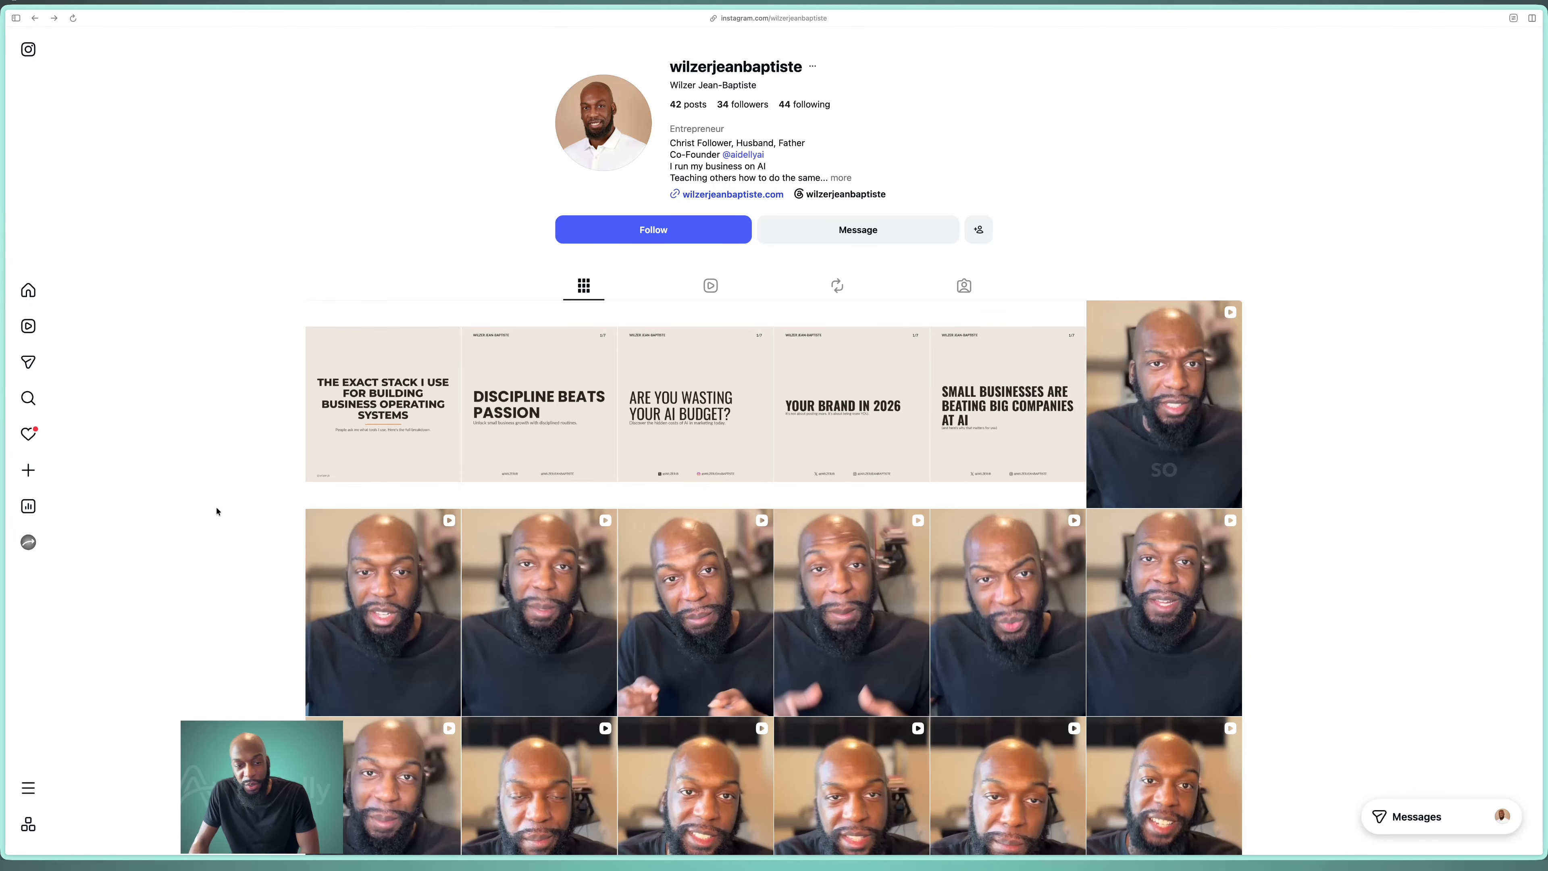
left_click(494, 418)
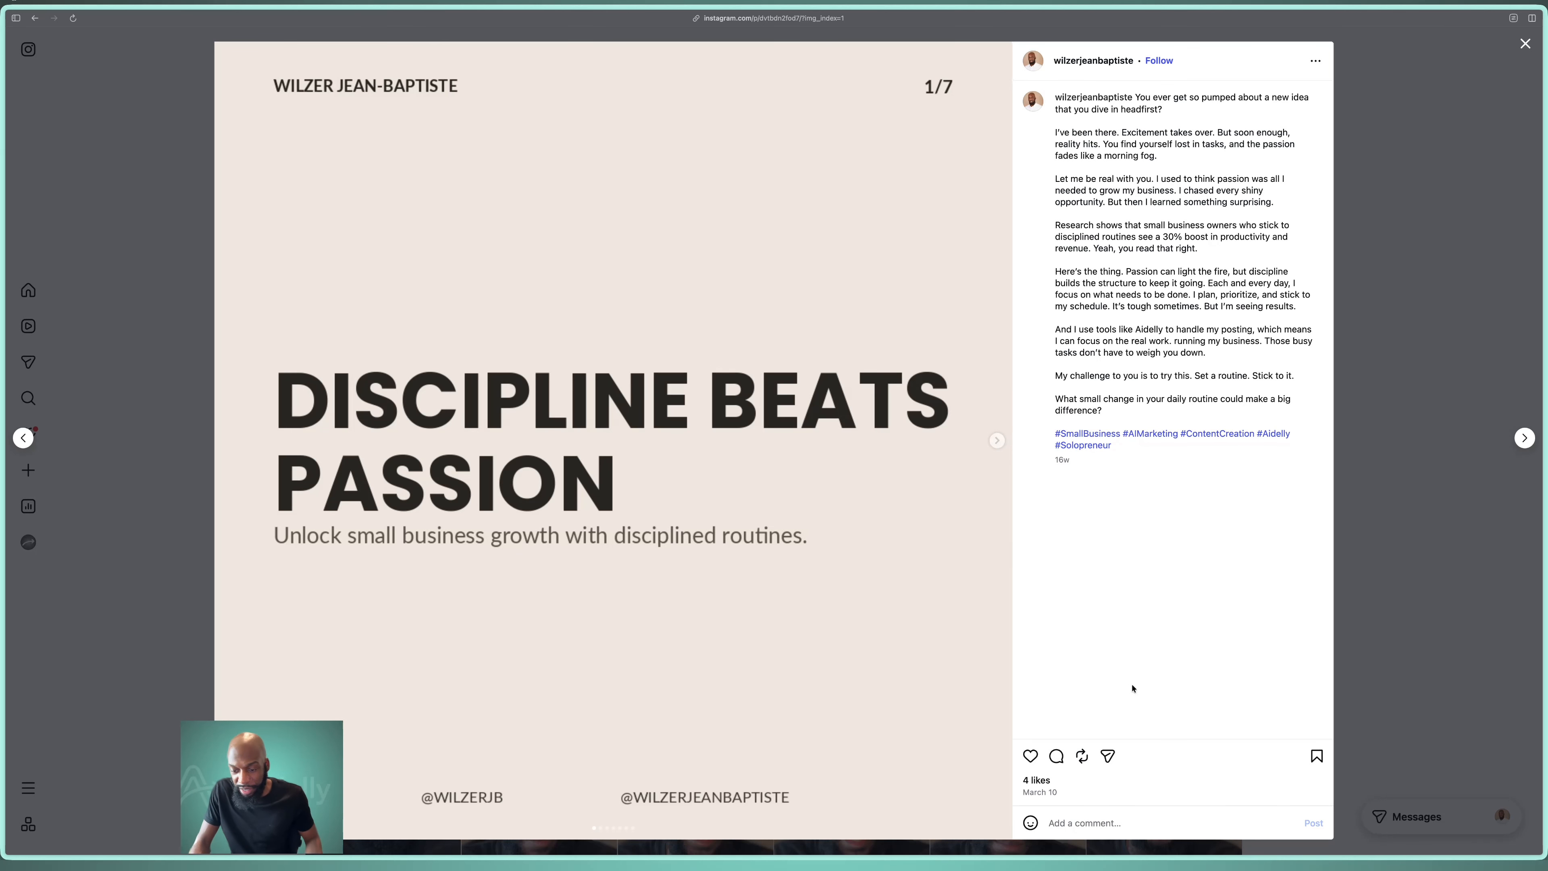
left_click(1124, 823)
type("DEMO")
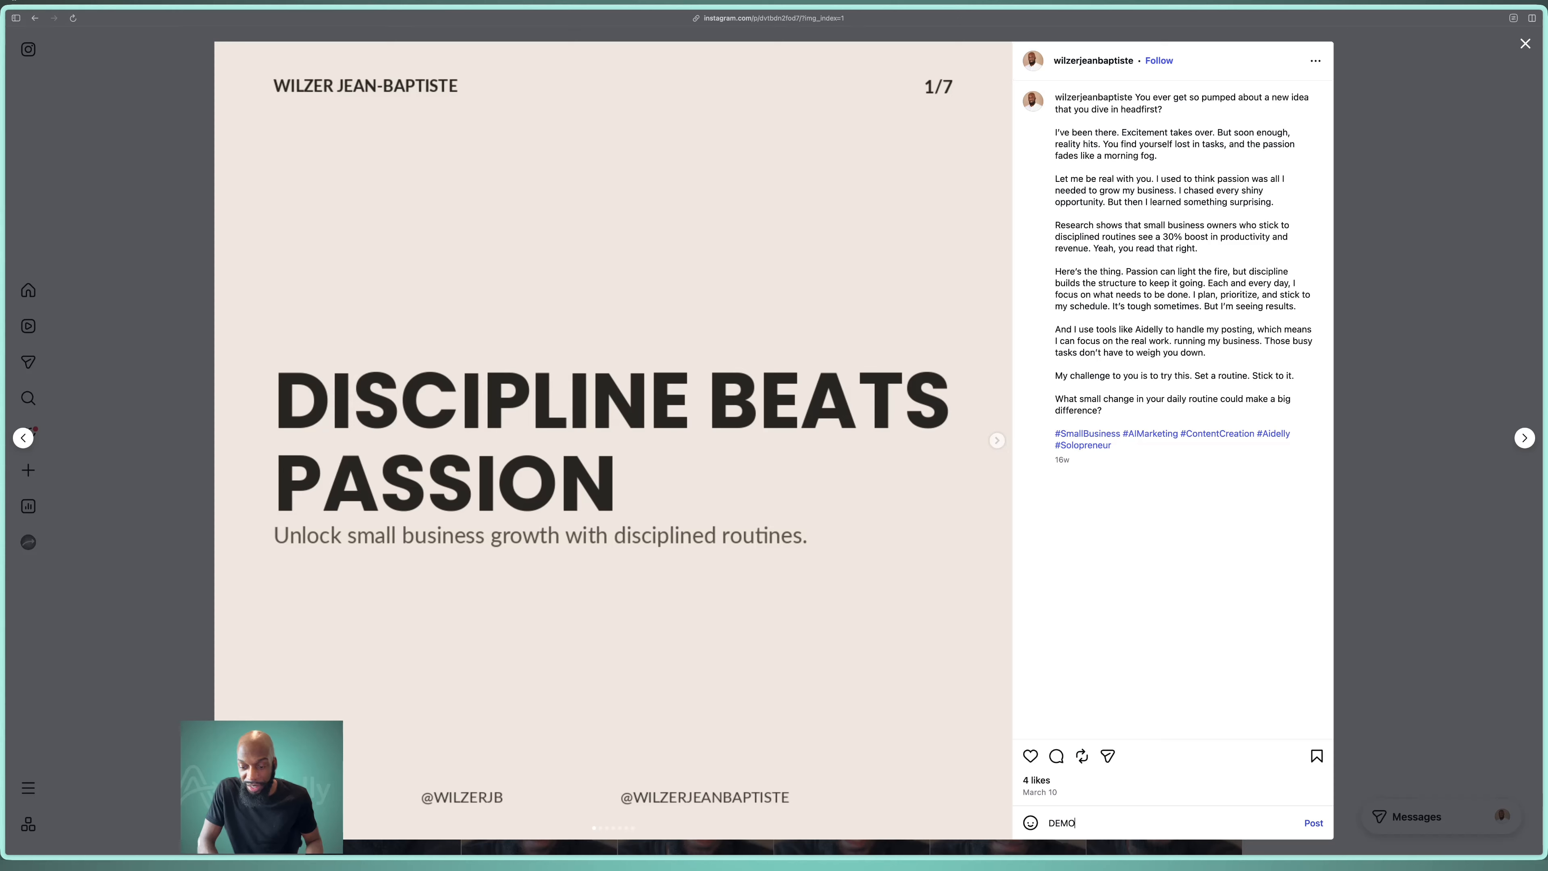
key("Return")
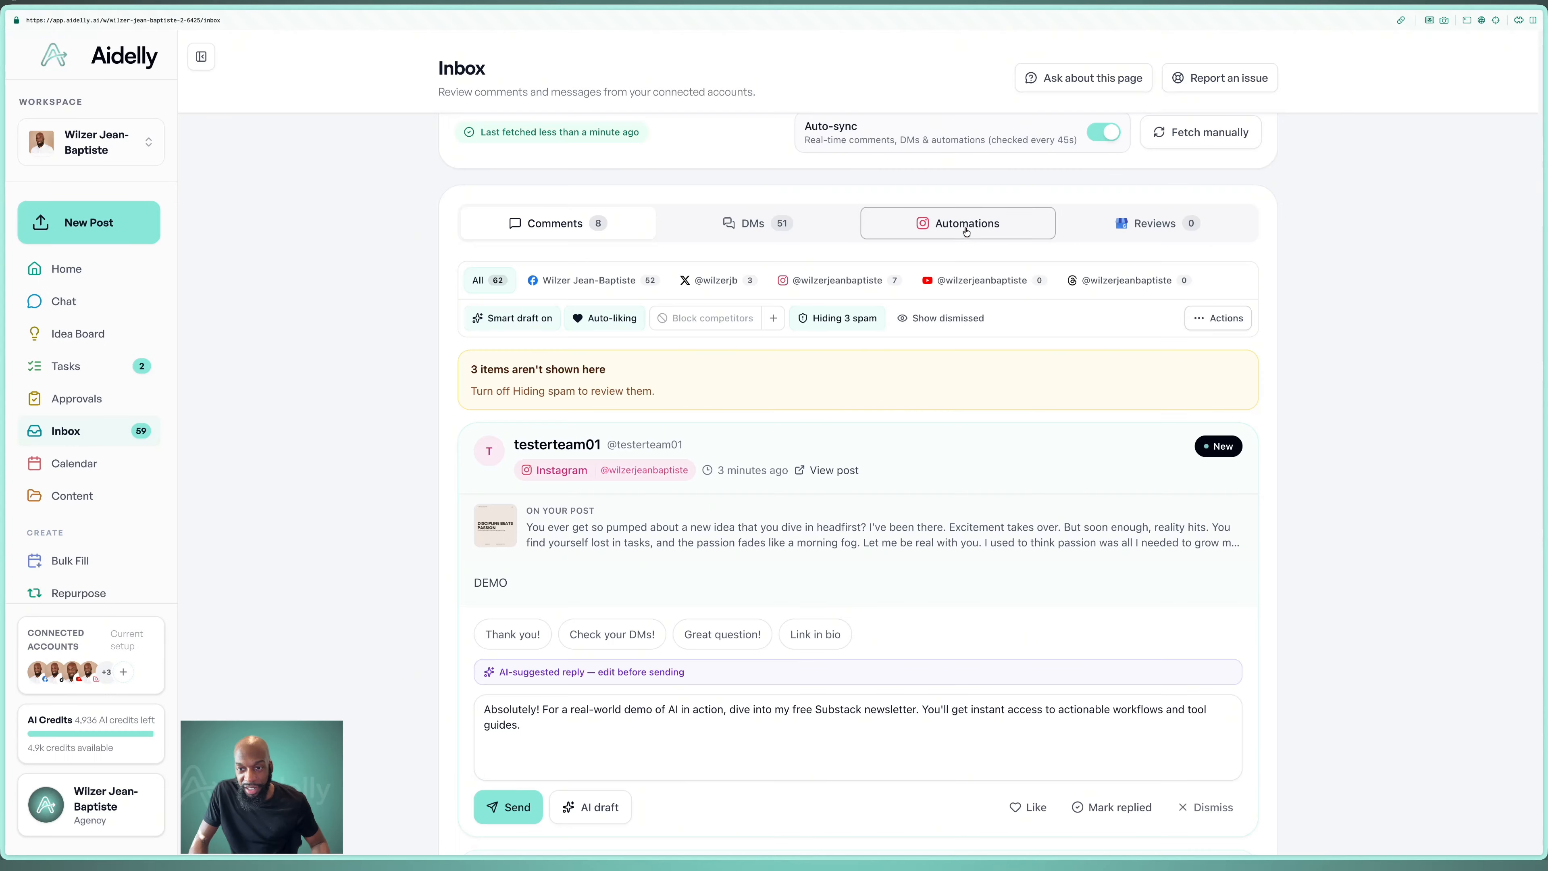
Switch to Aidelly, review the running DEMO automation's recent matches, and return to the inbox comments
left_click(966, 232)
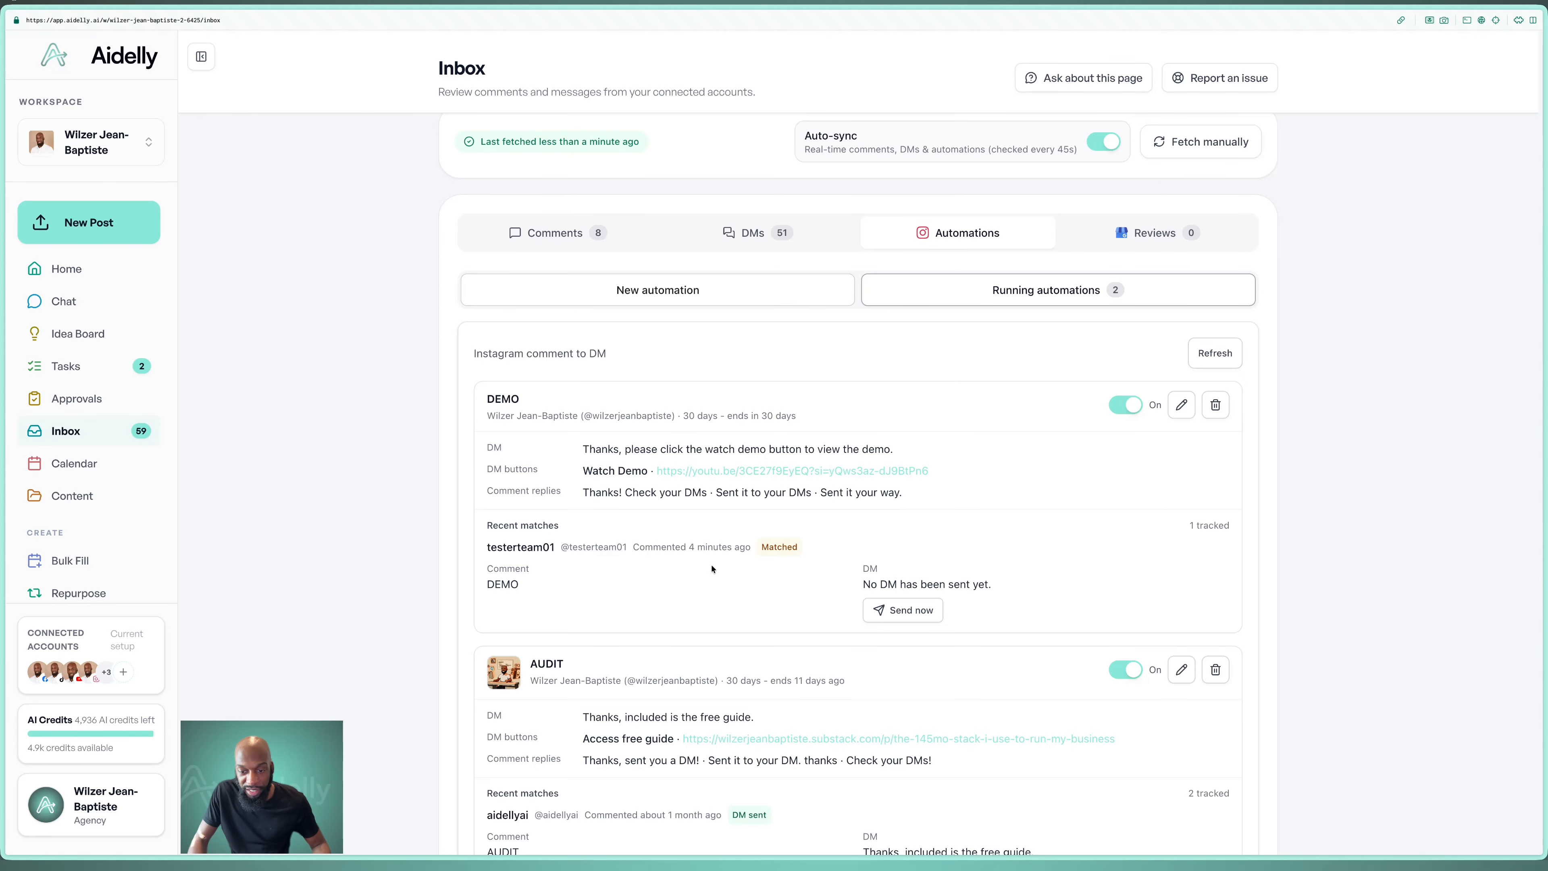
left_click(913, 611)
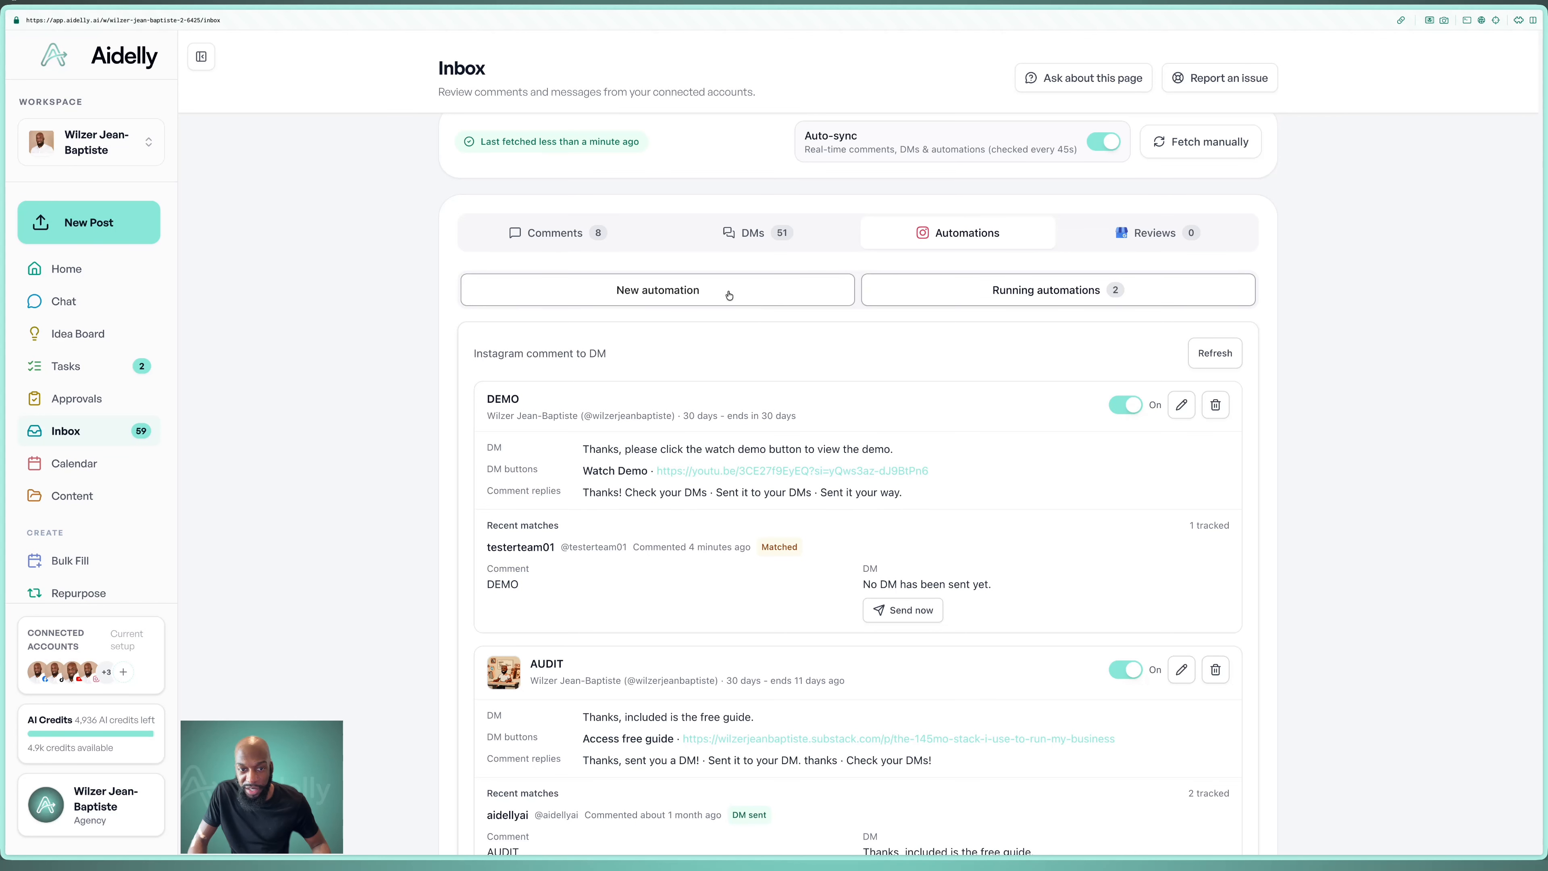
left_click(588, 243)
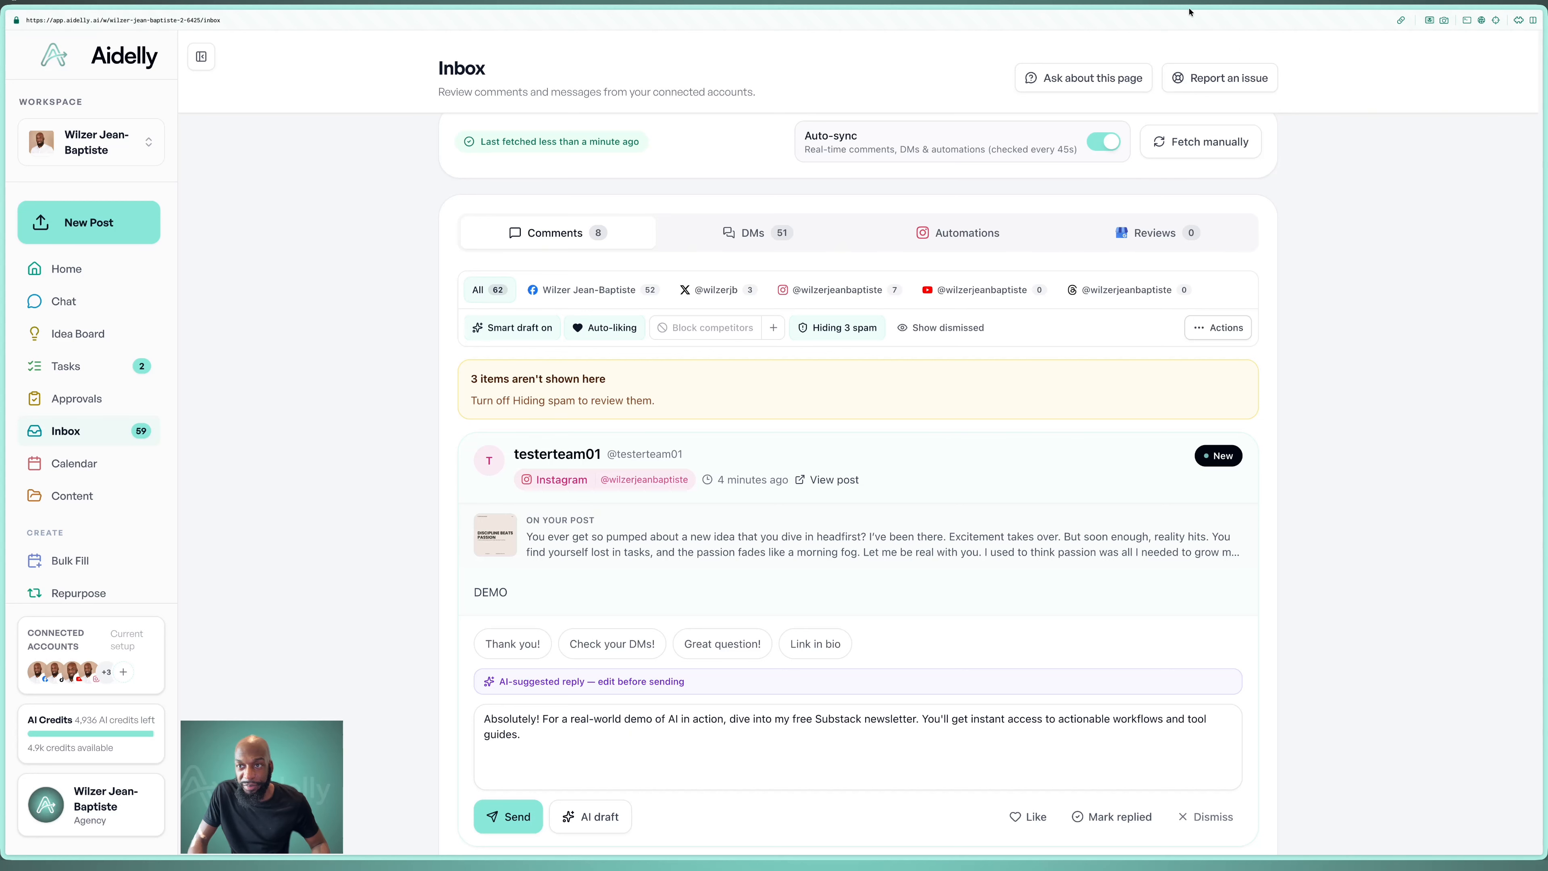
Switch to the commenting account's Instagram messages and open the unread conversation from the post's owner
key("ctrl+Tab")
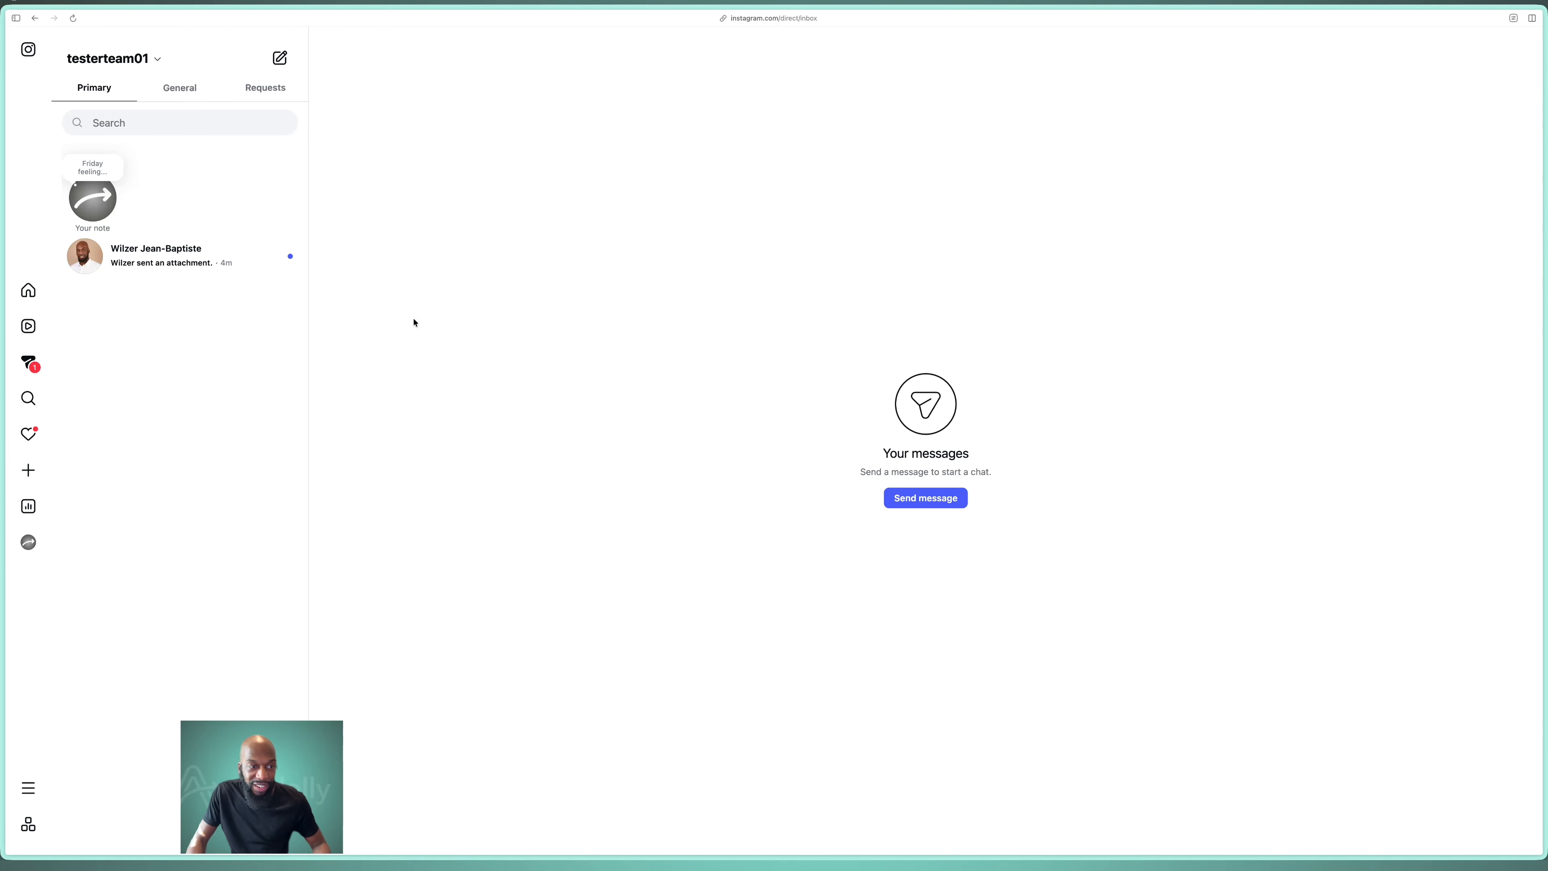
left_click(215, 270)
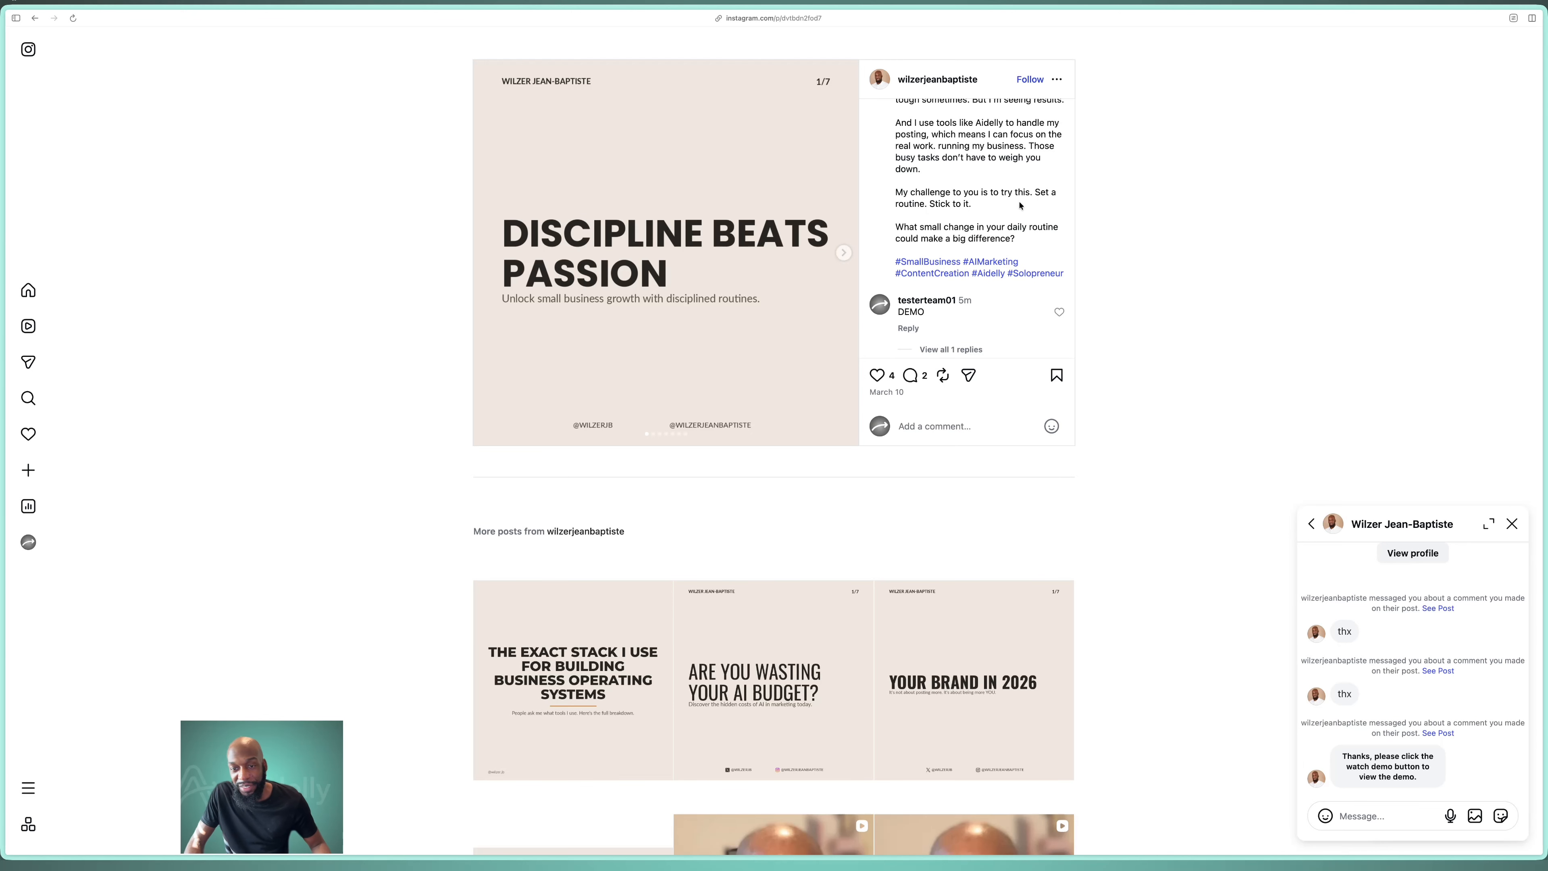
Expand the replies under the DEMO comment on the Instagram post and highlight the automated reply's text
scroll(945, 304, "down", 2)
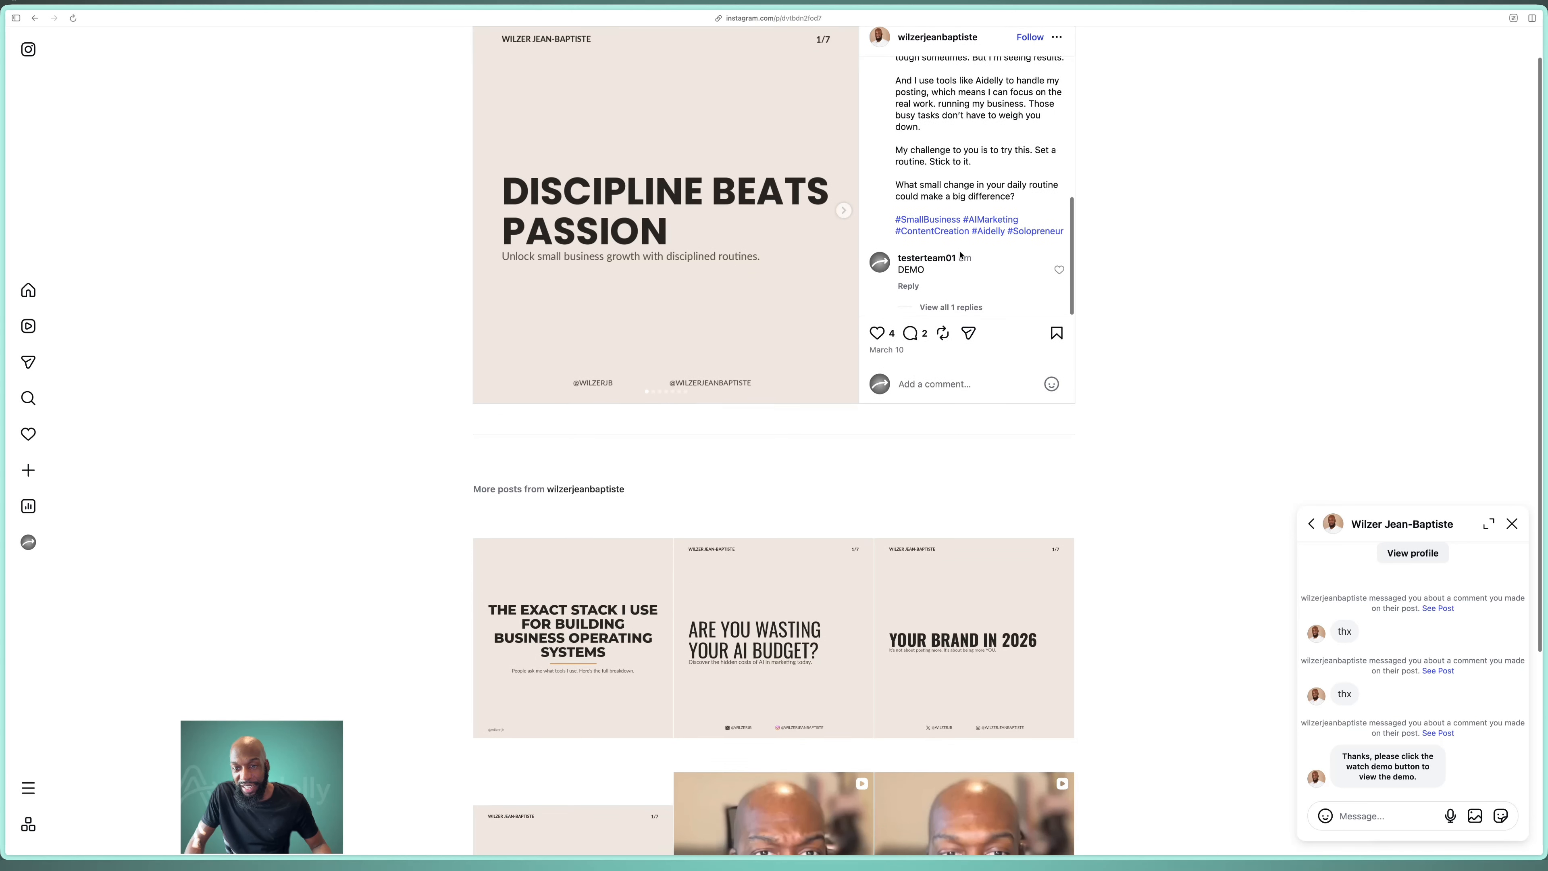
left_click(944, 303)
scroll(951, 243, "down", 2)
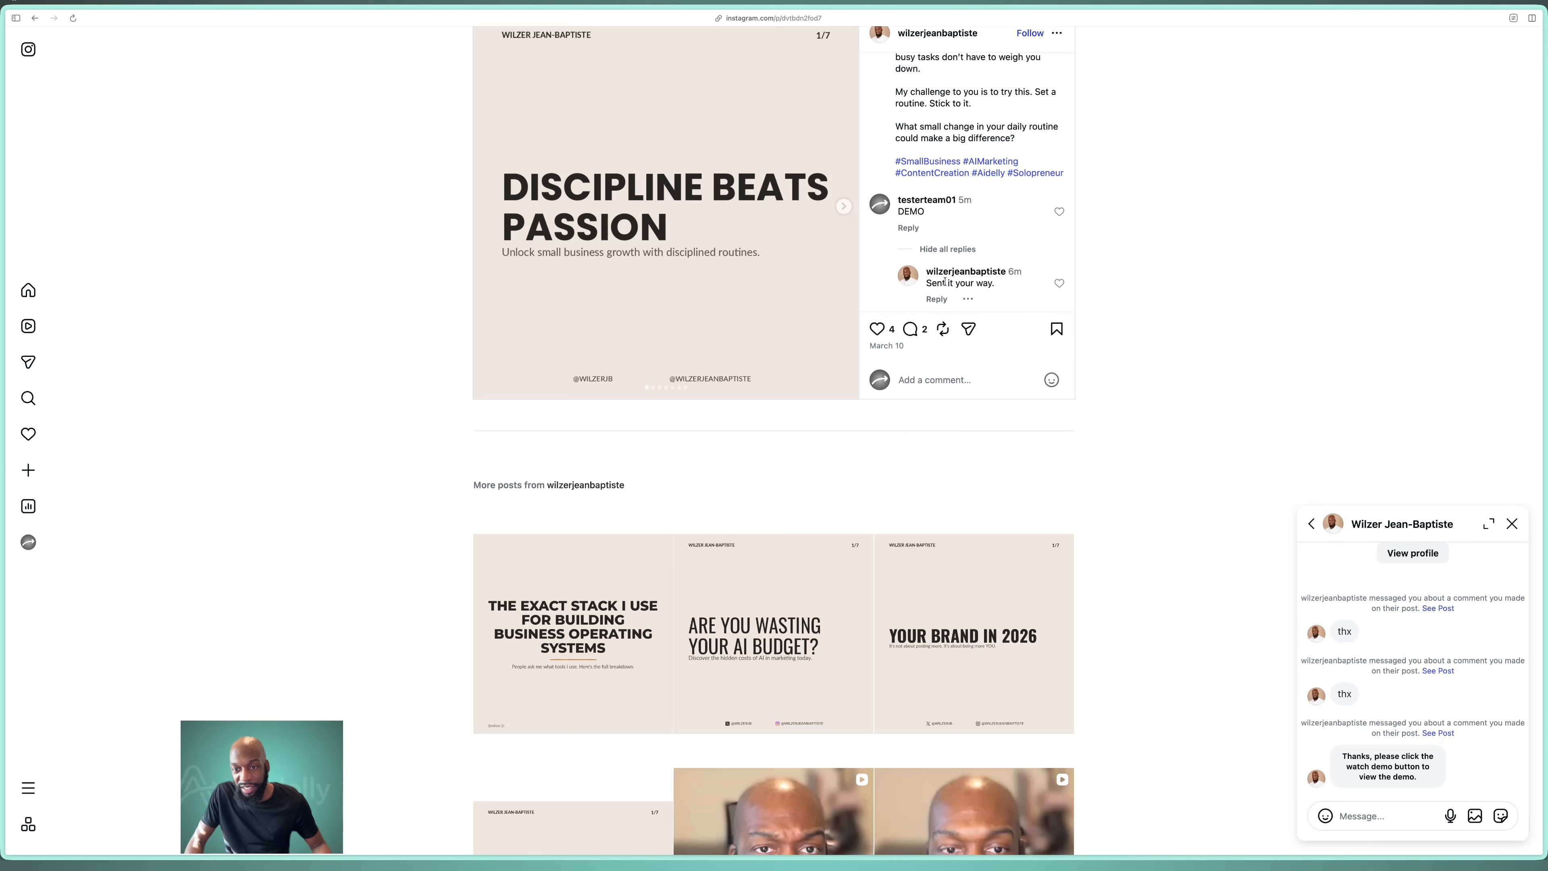
left_click_drag(928, 282, 995, 287)
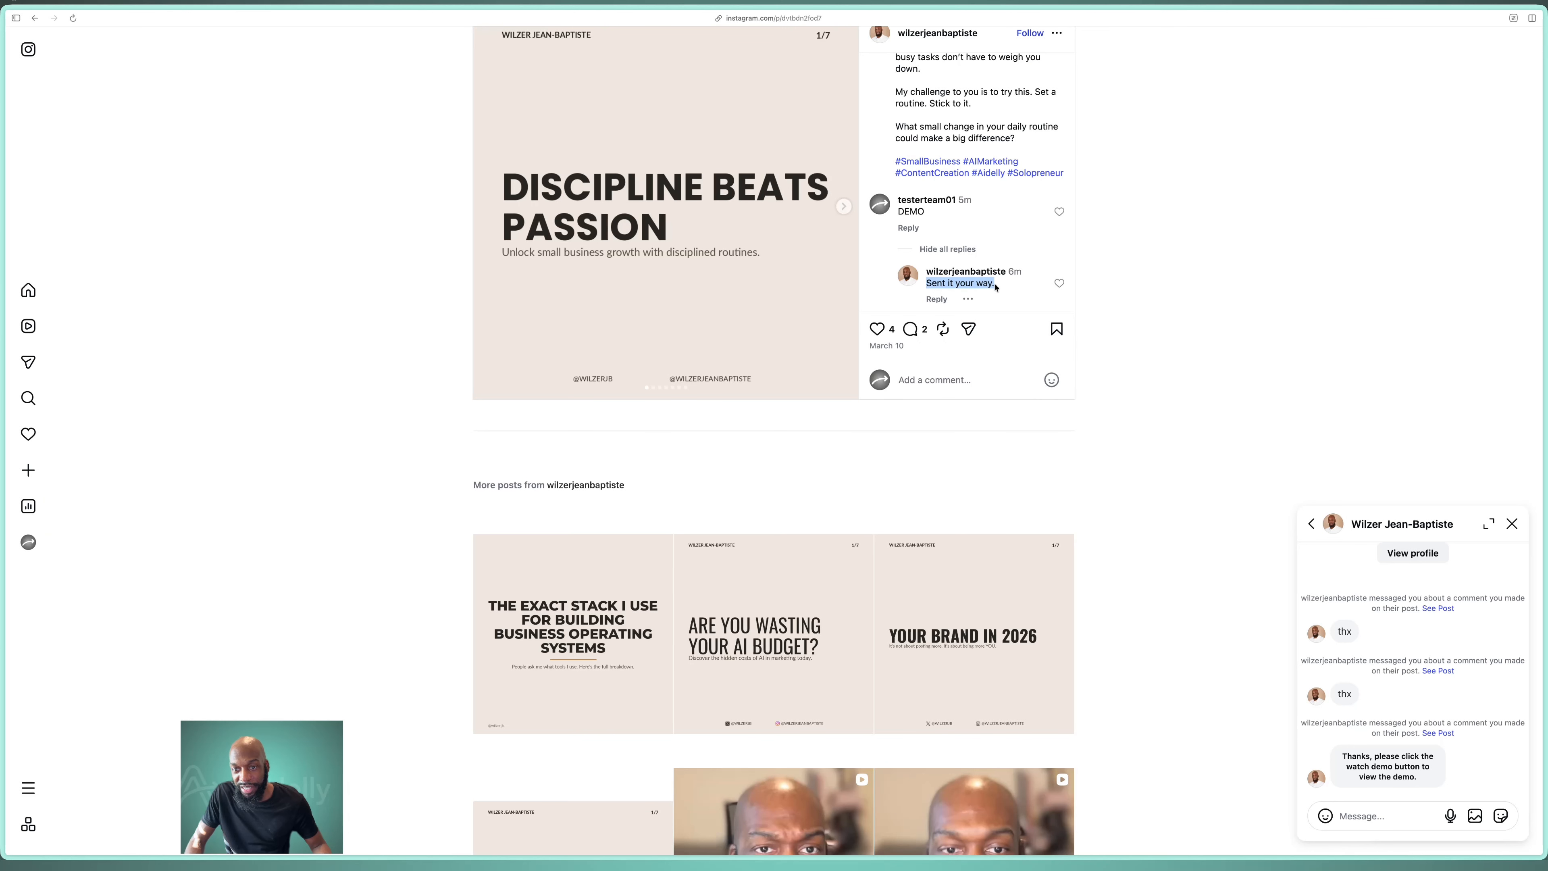